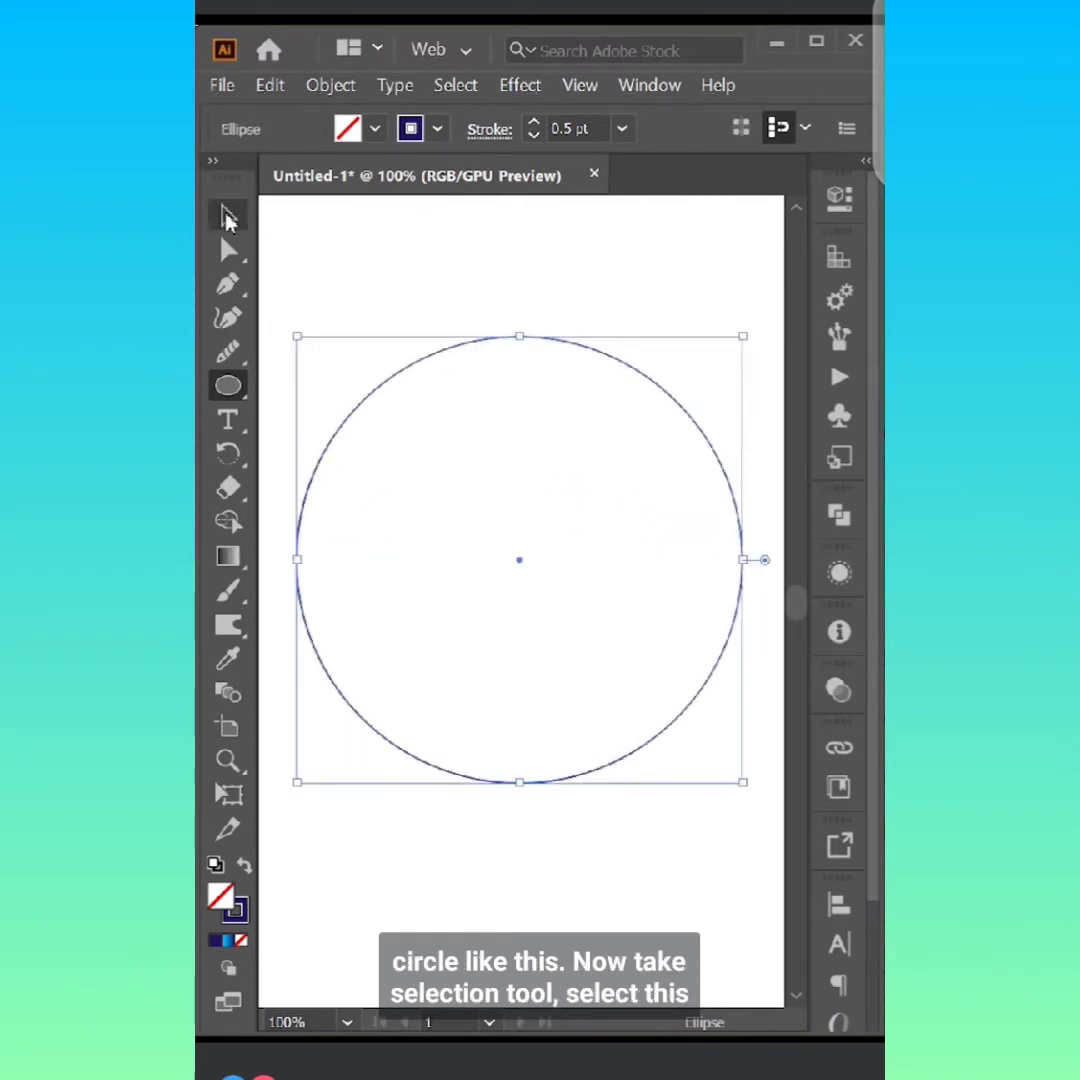
Paste a copy of the large circle, shrink it and move it into the centre.
key("a")
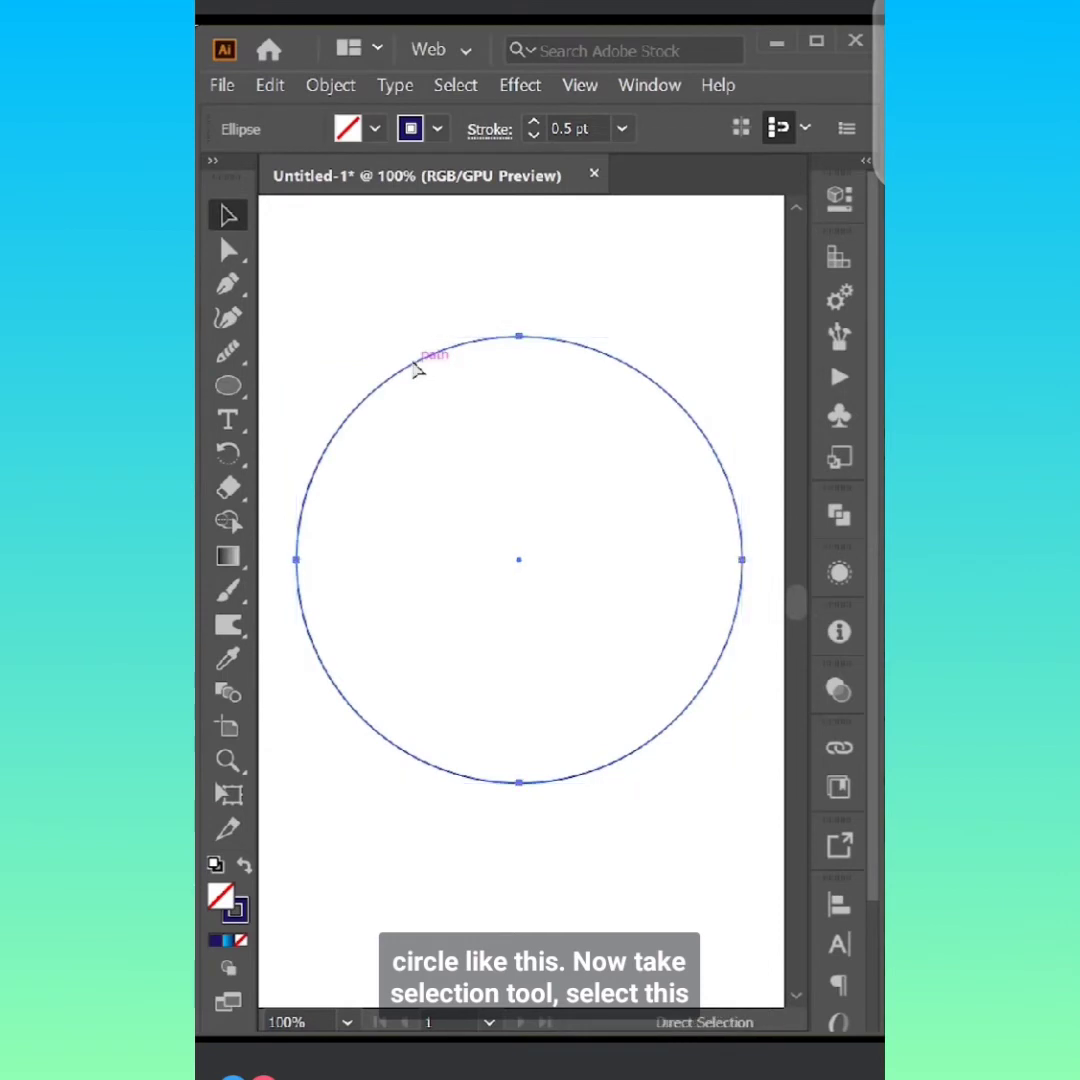
key("ctrl+c")
key("ctrl+v")
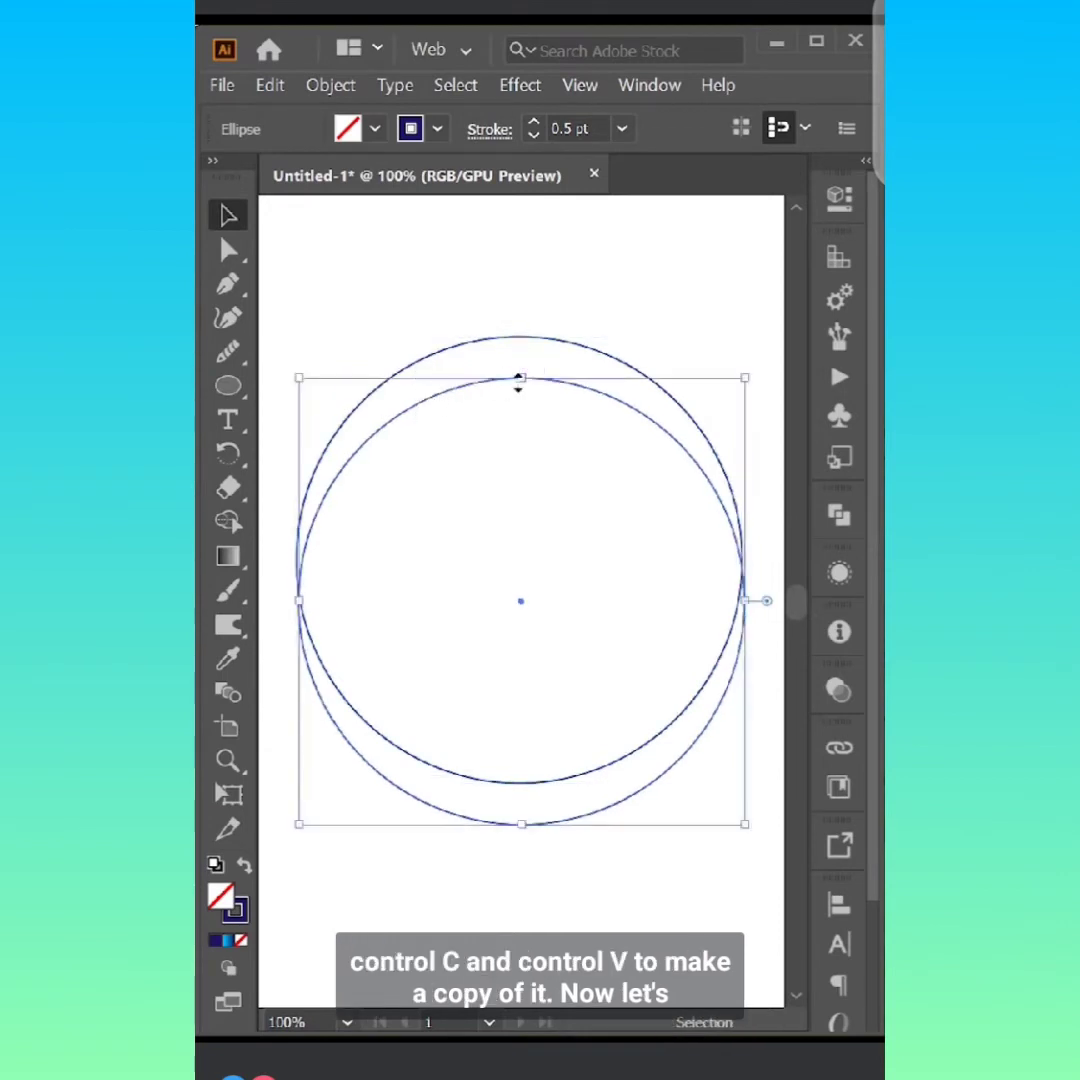
left_click_drag(519, 377, 533, 519)
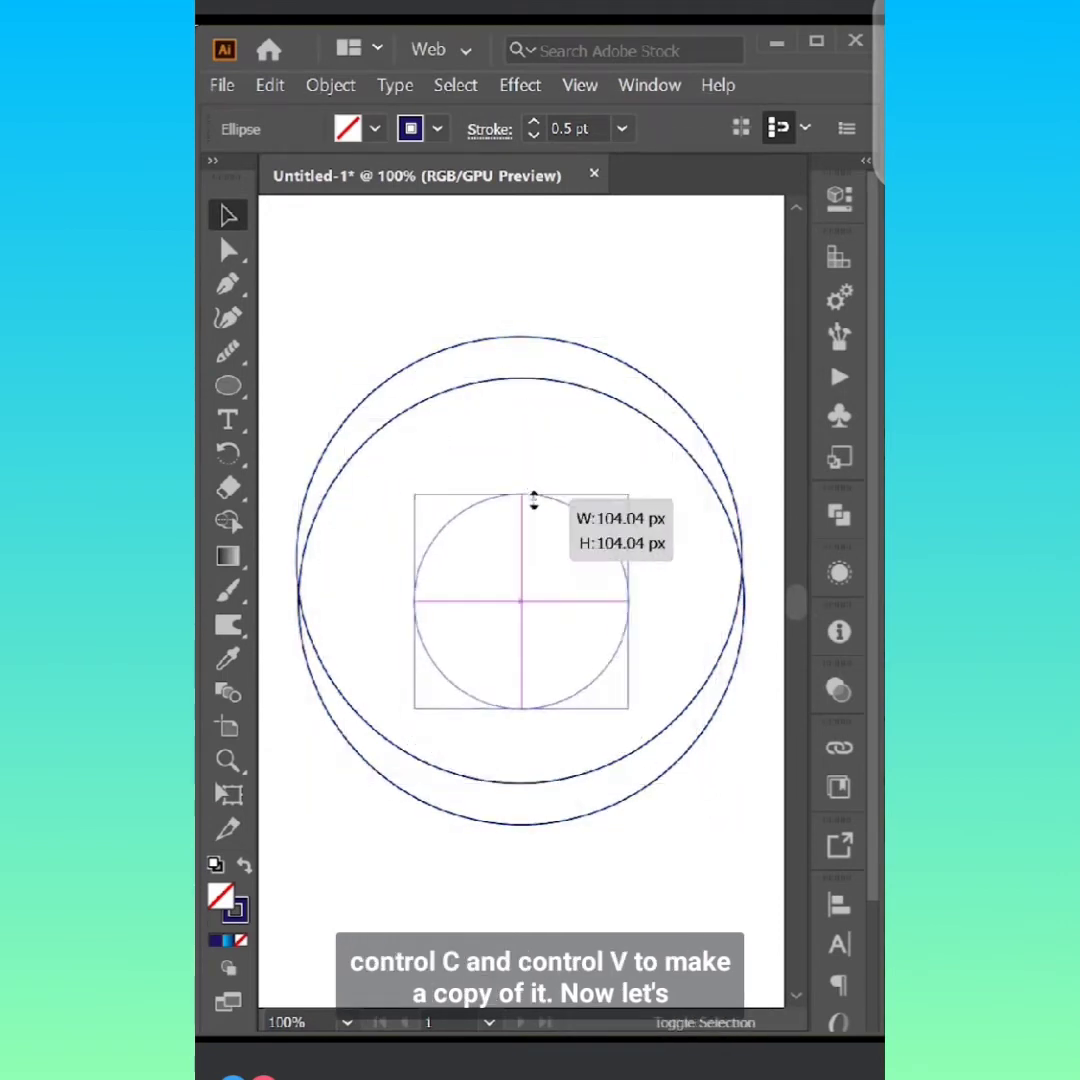
left_click_drag(521, 608, 521, 548)
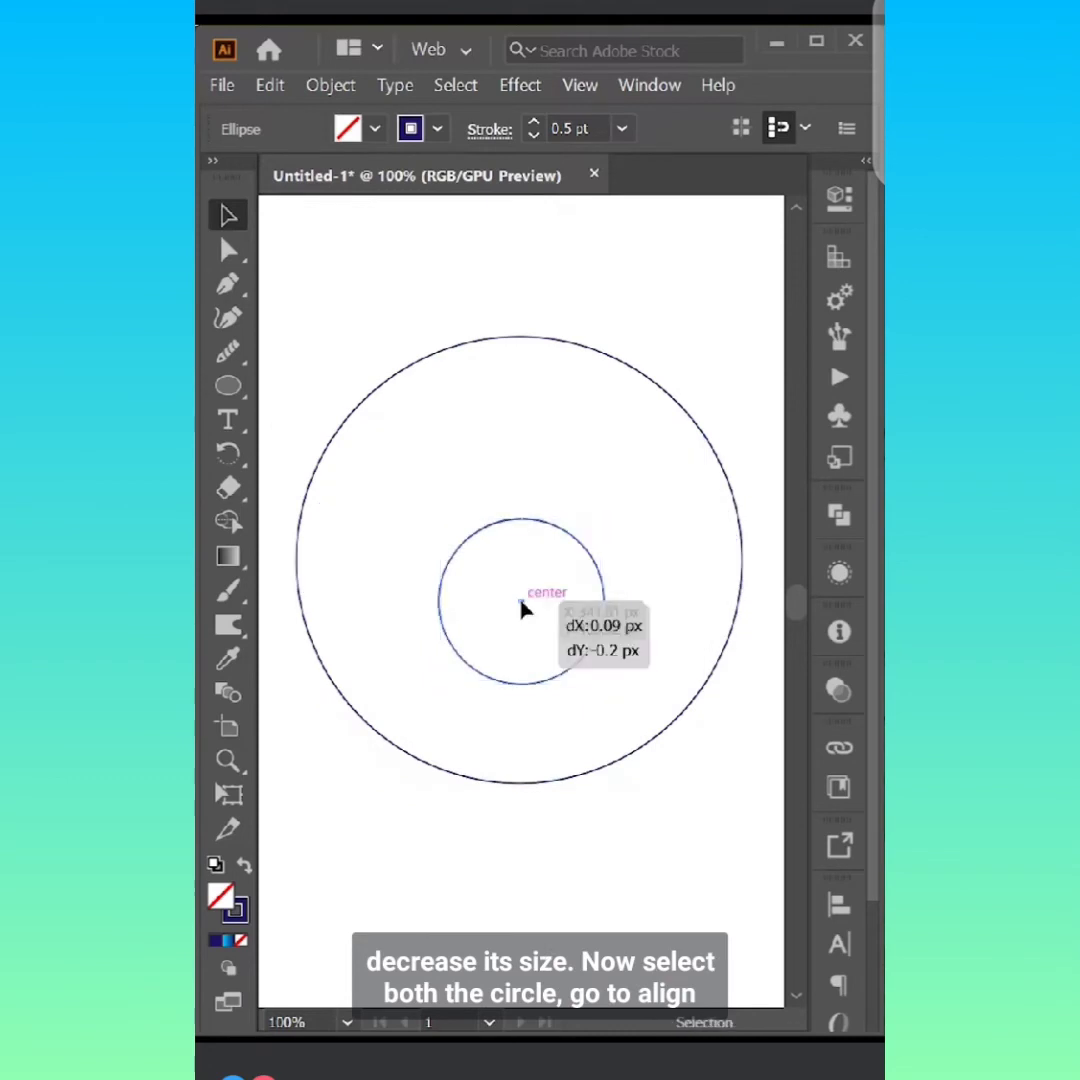
Centre both circles horizontally and vertically with Align, then close the alignment options.
left_click_drag(500, 278, 600, 540)
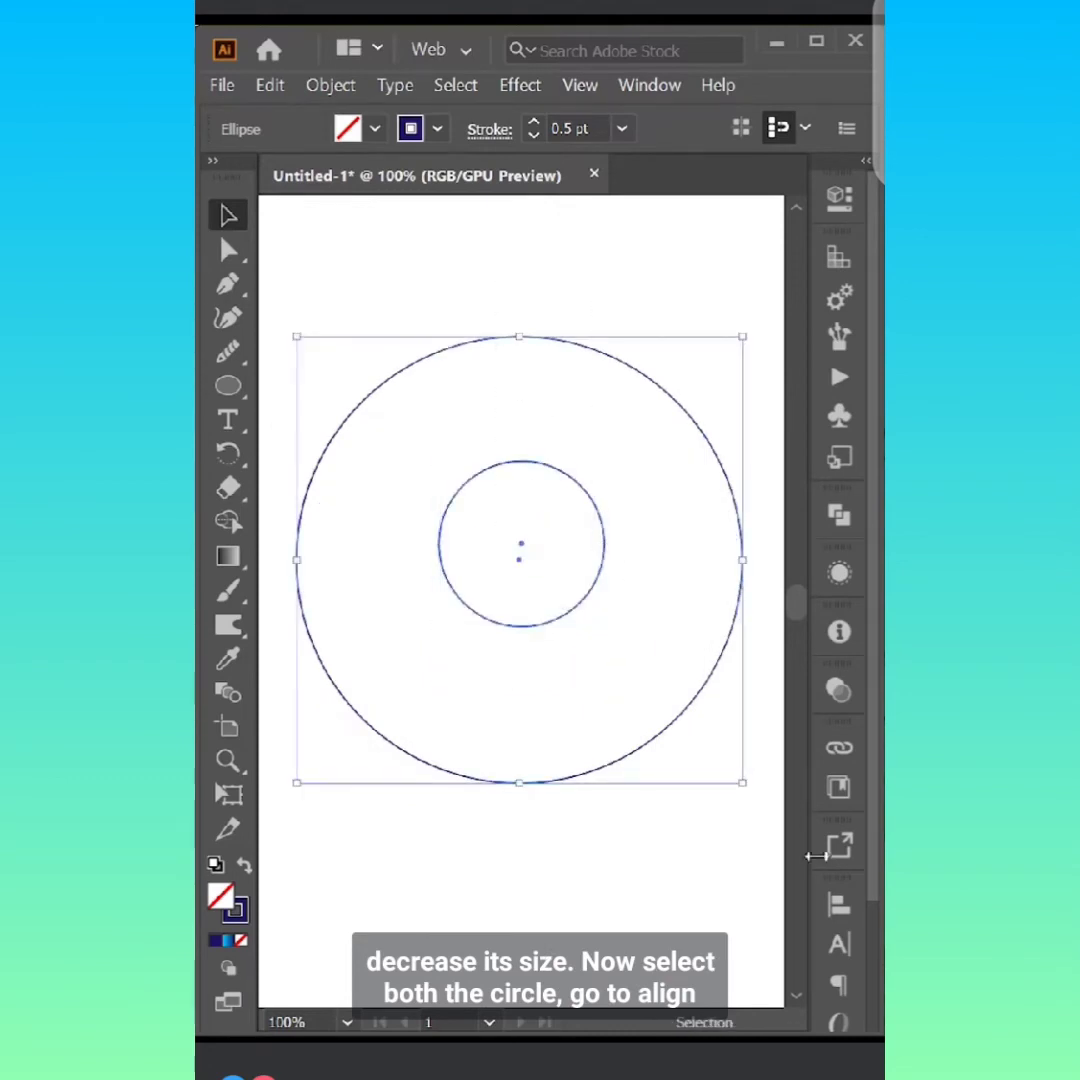
left_click(840, 905)
left_click(557, 826)
left_click(732, 826)
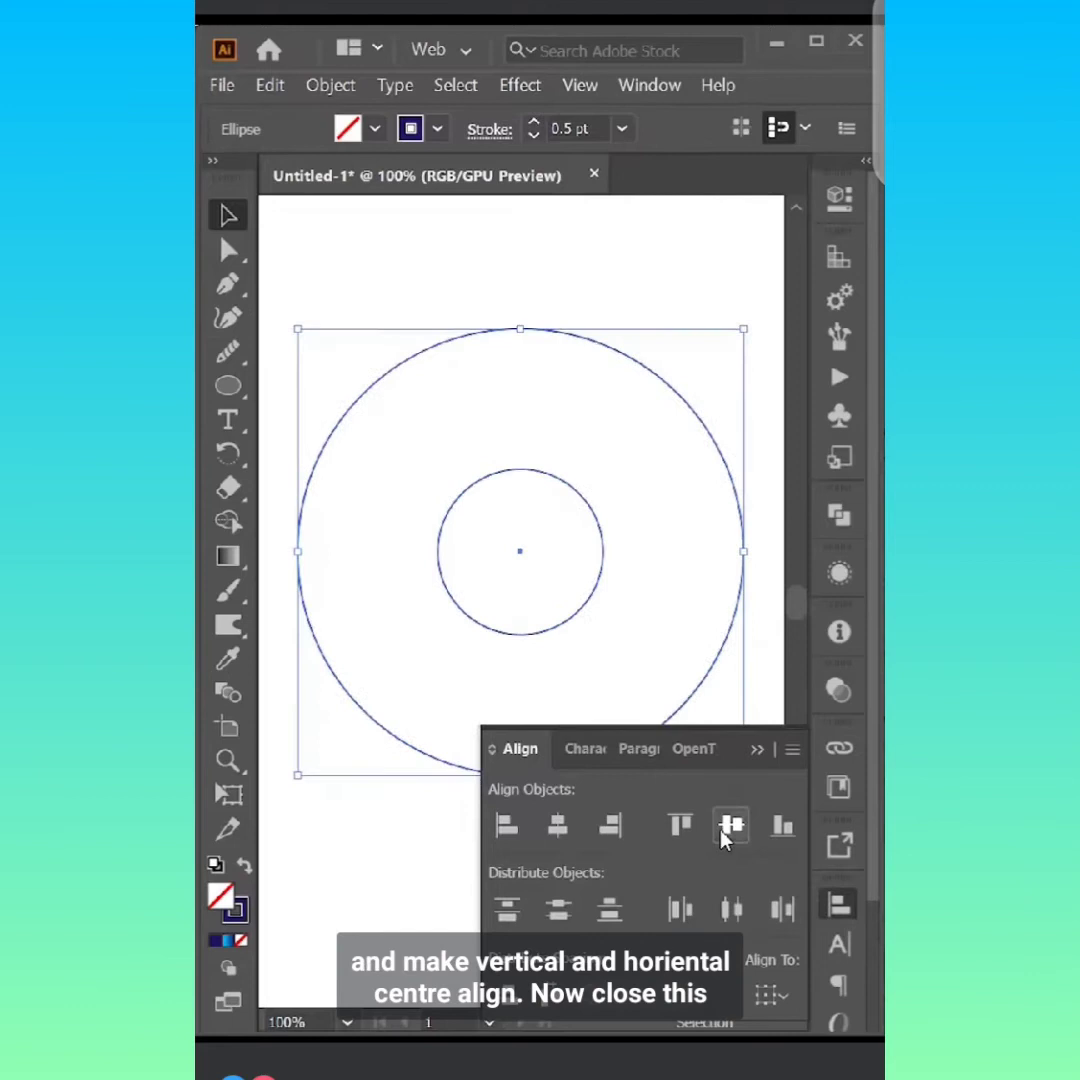
left_click(646, 265)
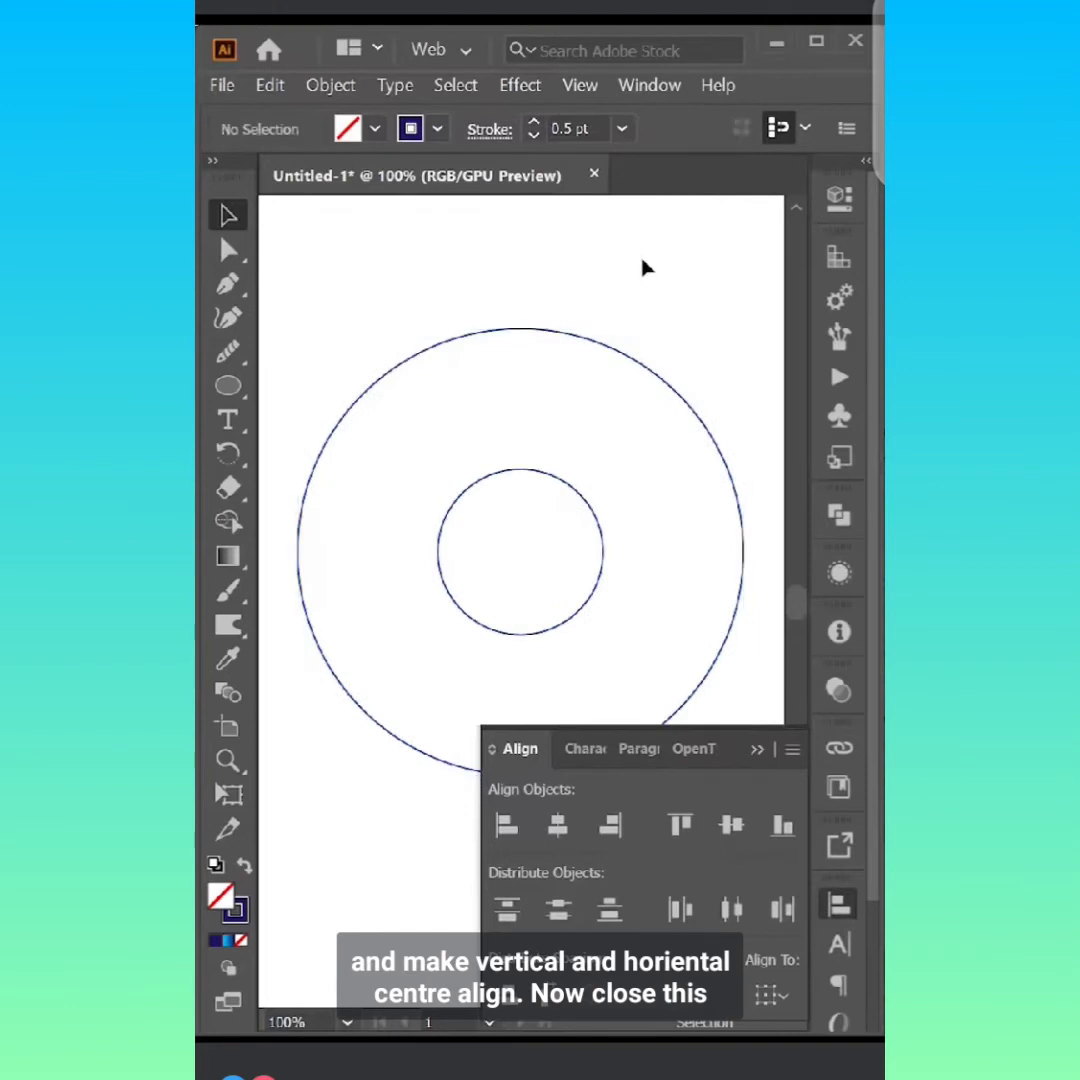
left_click(758, 750)
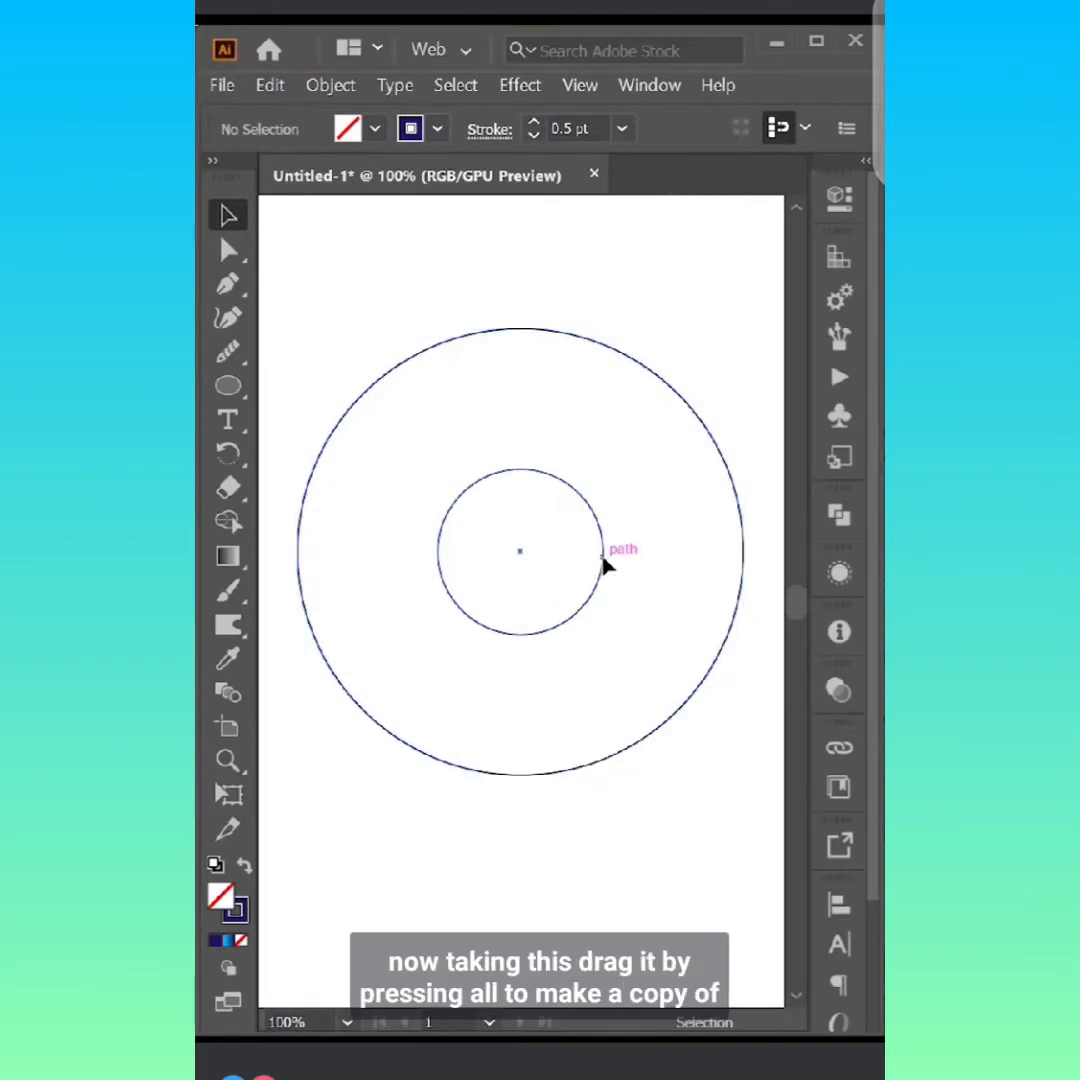
Duplicate the small circle, enlarge the copy, and offset copies upper-left and lower-right.
mouse_move(605, 564)
left_mouse_down()
mouse_move(644, 641)
mouse_move(585, 620)
mouse_move(548, 542)
left_mouse_up()
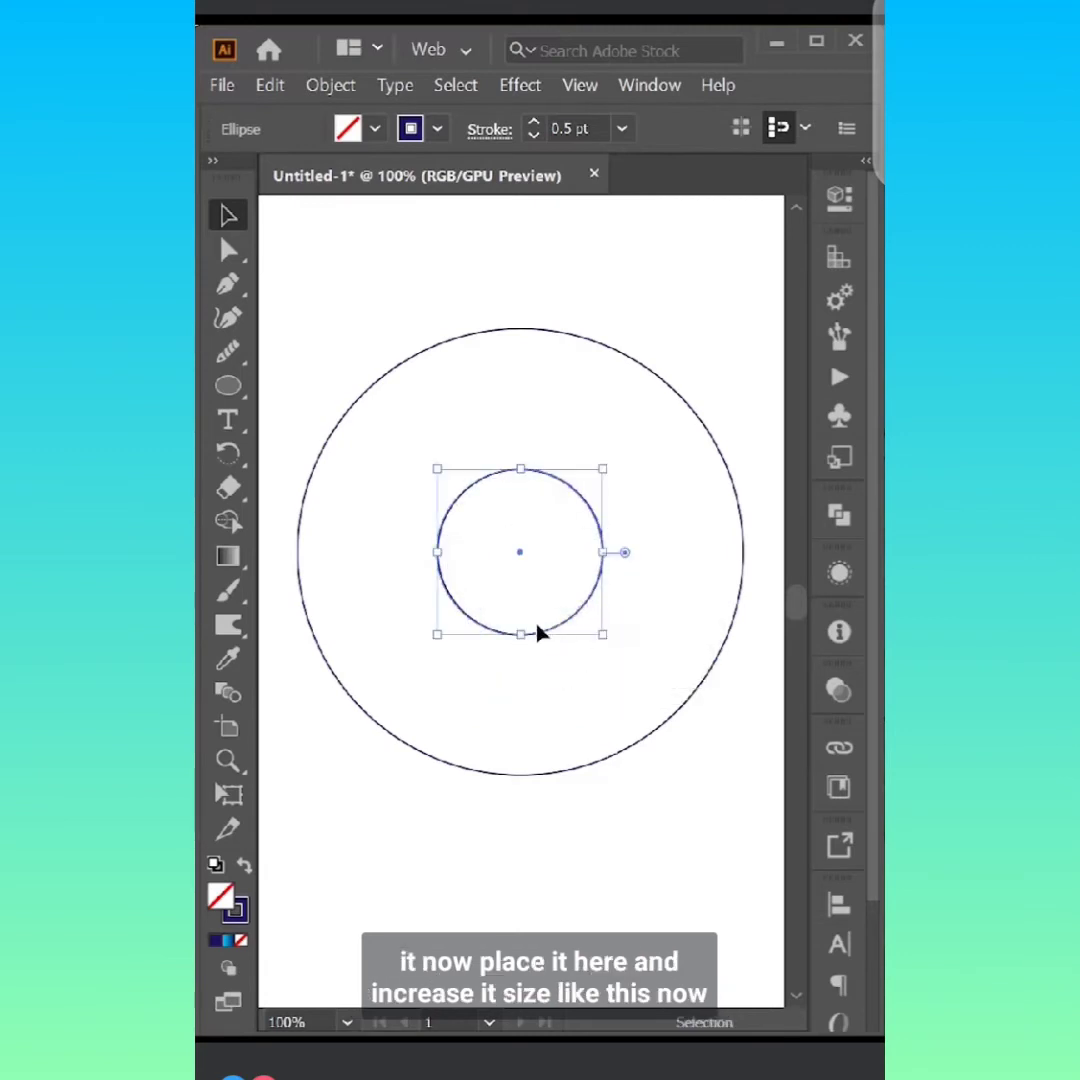
left_click_drag(520, 634, 546, 778)
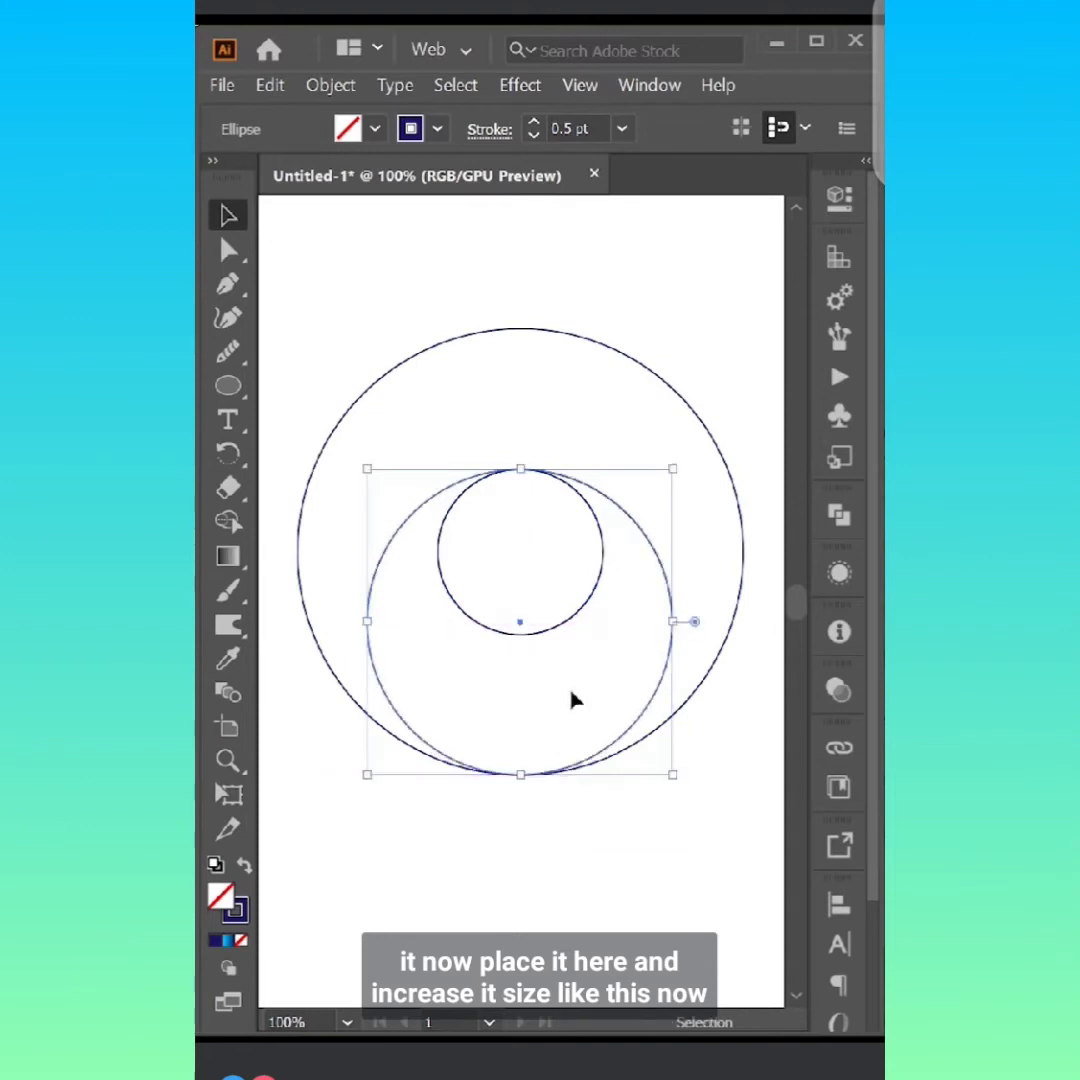
mouse_move(639, 716)
left_mouse_down()
mouse_move(585, 677)
mouse_move(569, 612)
mouse_move(575, 625)
mouse_move(630, 602)
mouse_move(700, 660)
left_mouse_up()
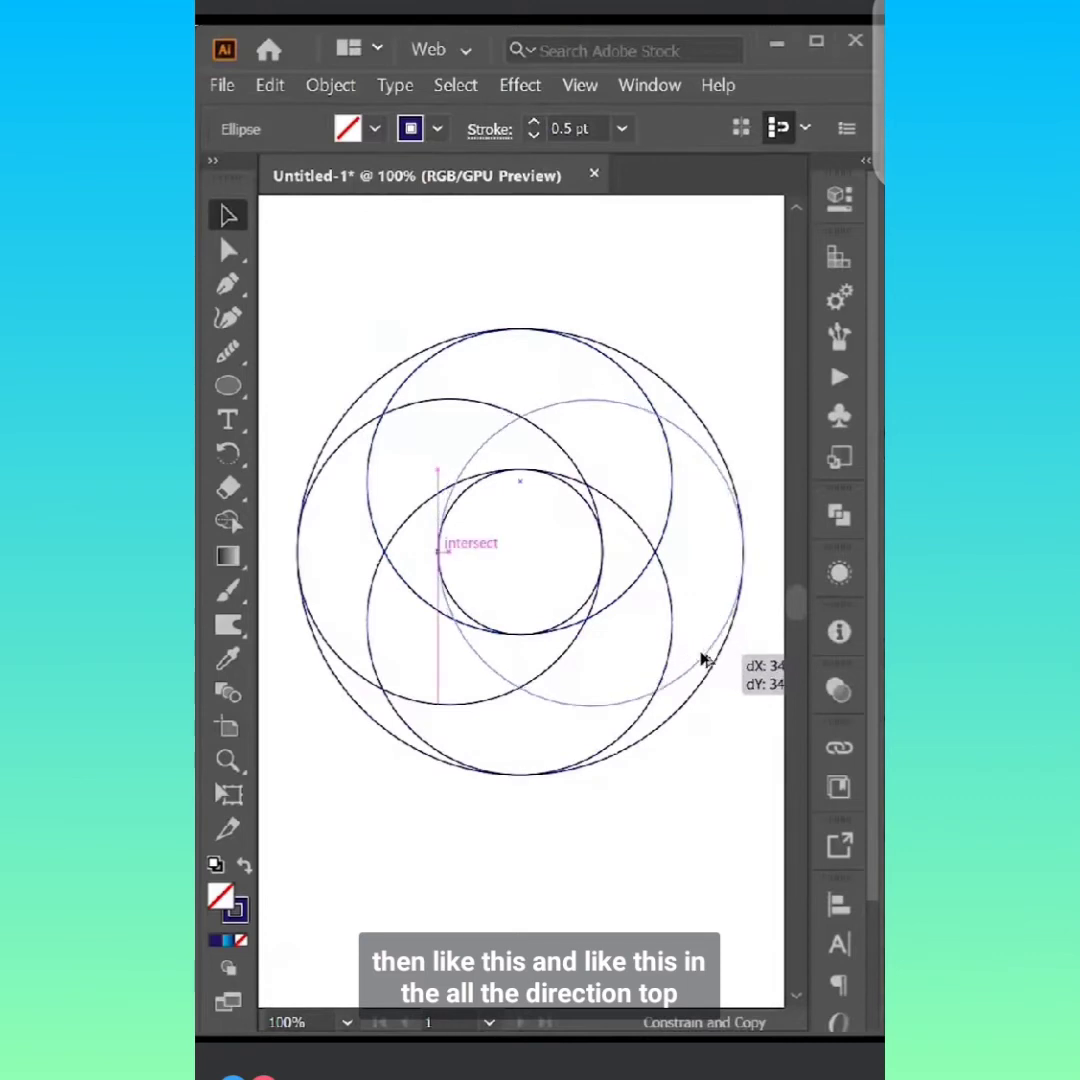
left_click_drag(700, 660, 705, 660)
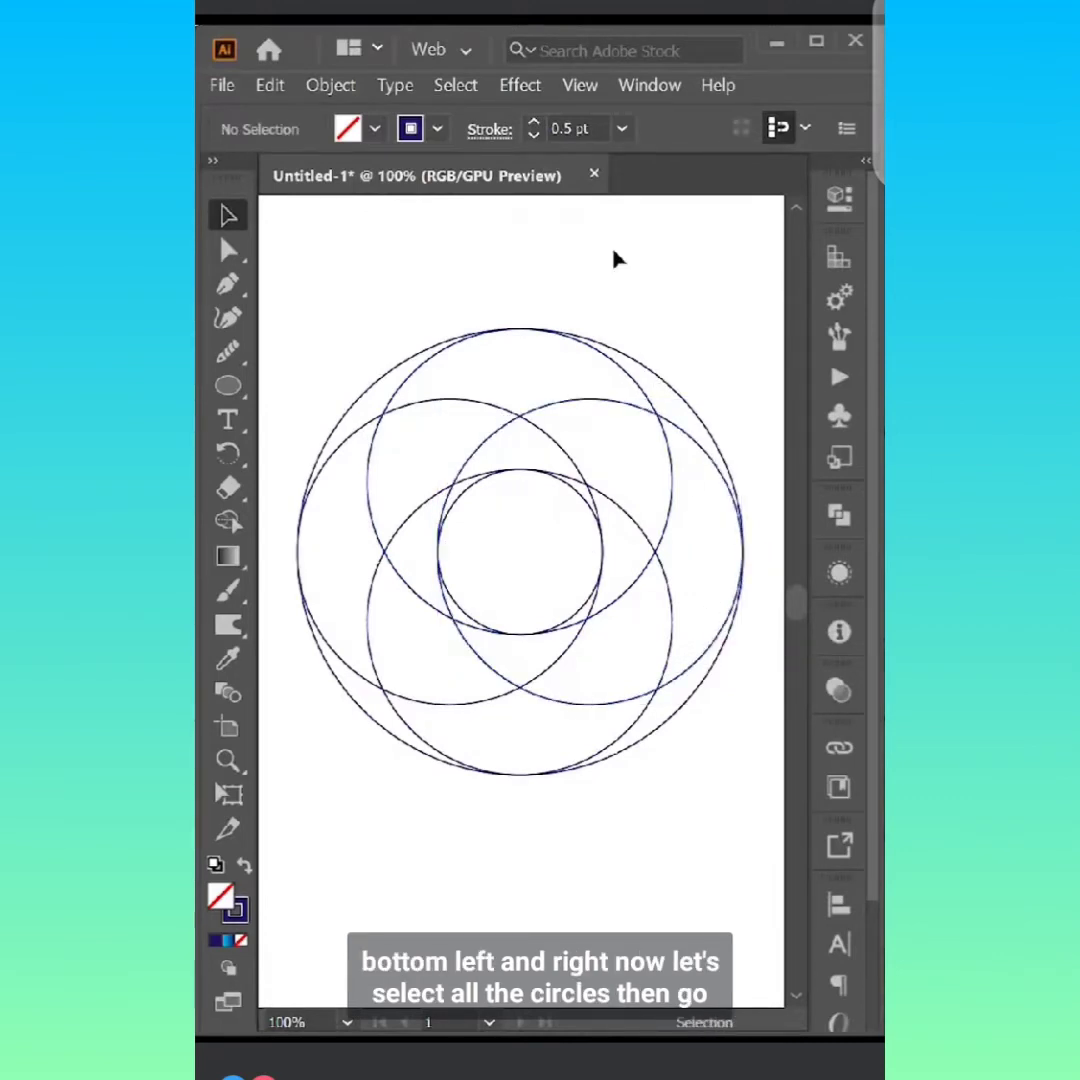
Select all circles and merge the first crescent and lower lens regions with Shape Builder.
key("ctrl+a")
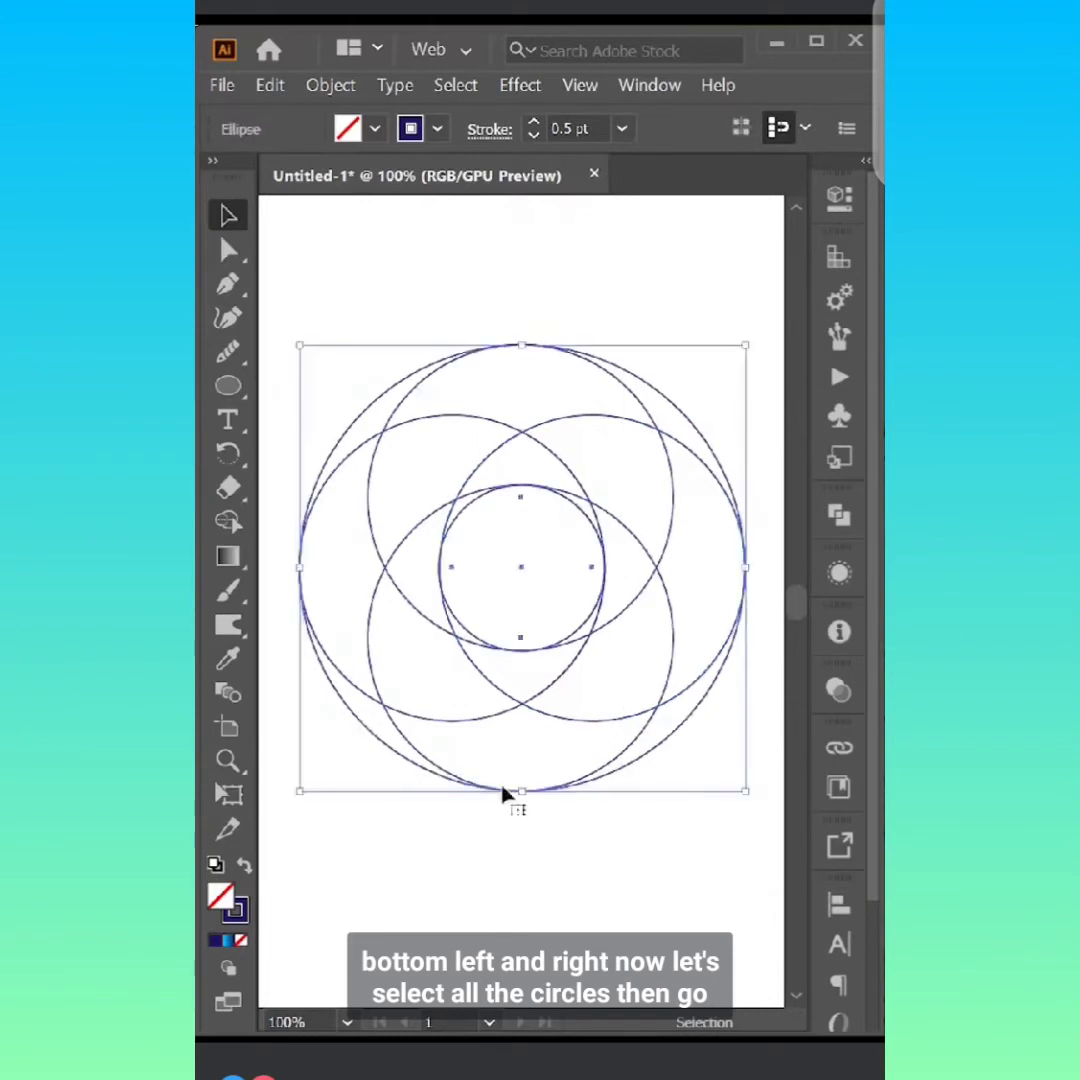
left_click(228, 521)
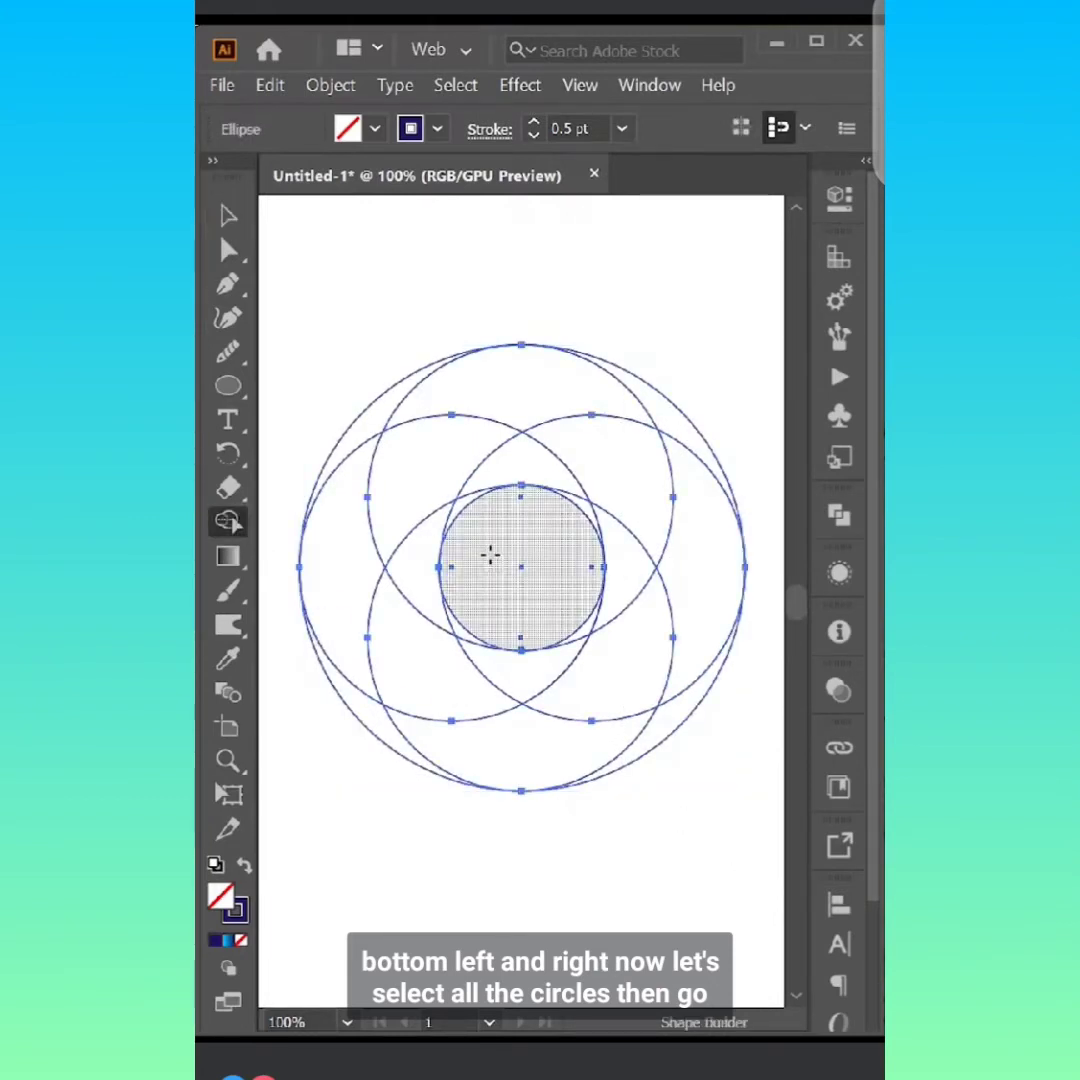
left_click(537, 592)
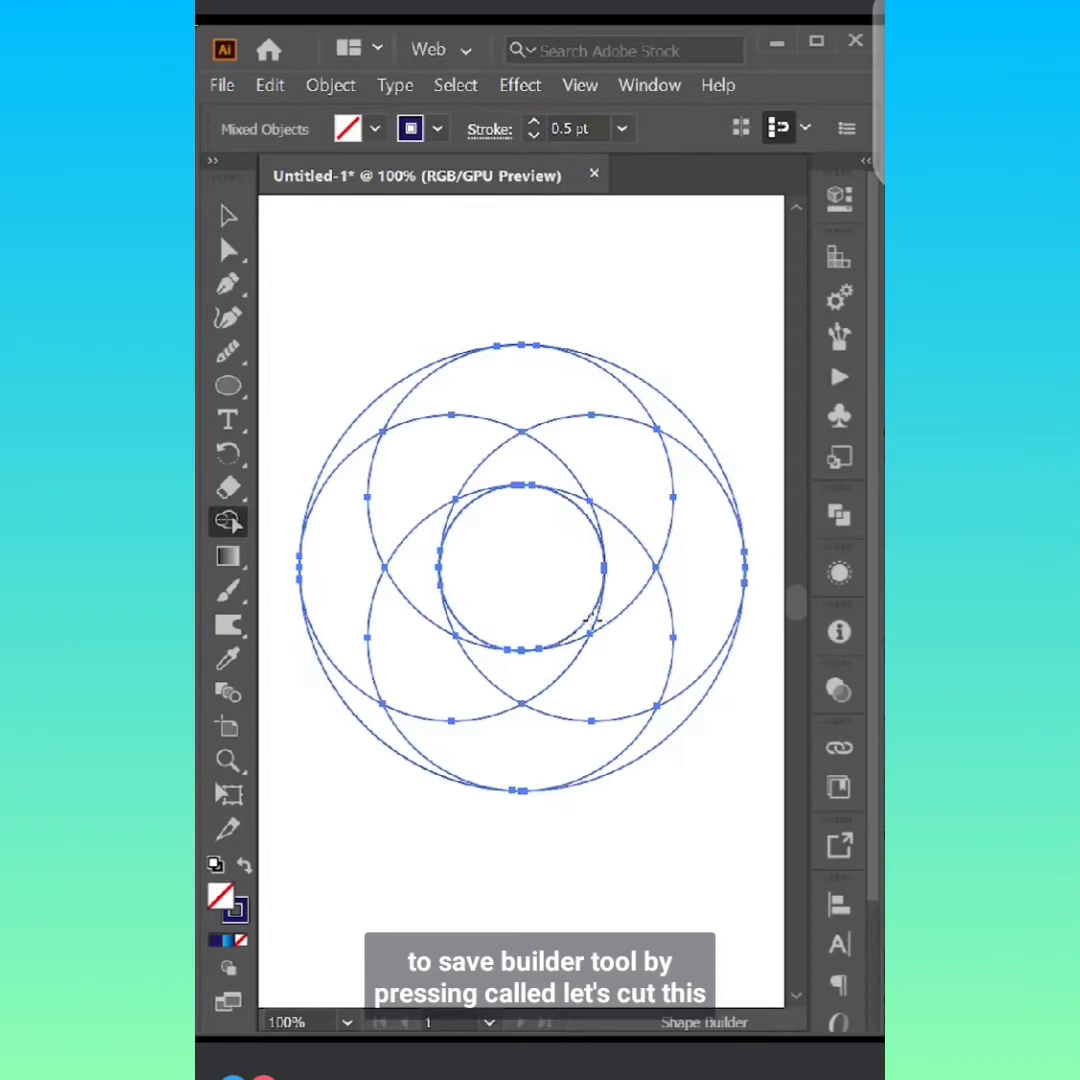
mouse_move(598, 608)
left_mouse_down()
mouse_move(490, 376)
mouse_move(494, 398)
left_mouse_up()
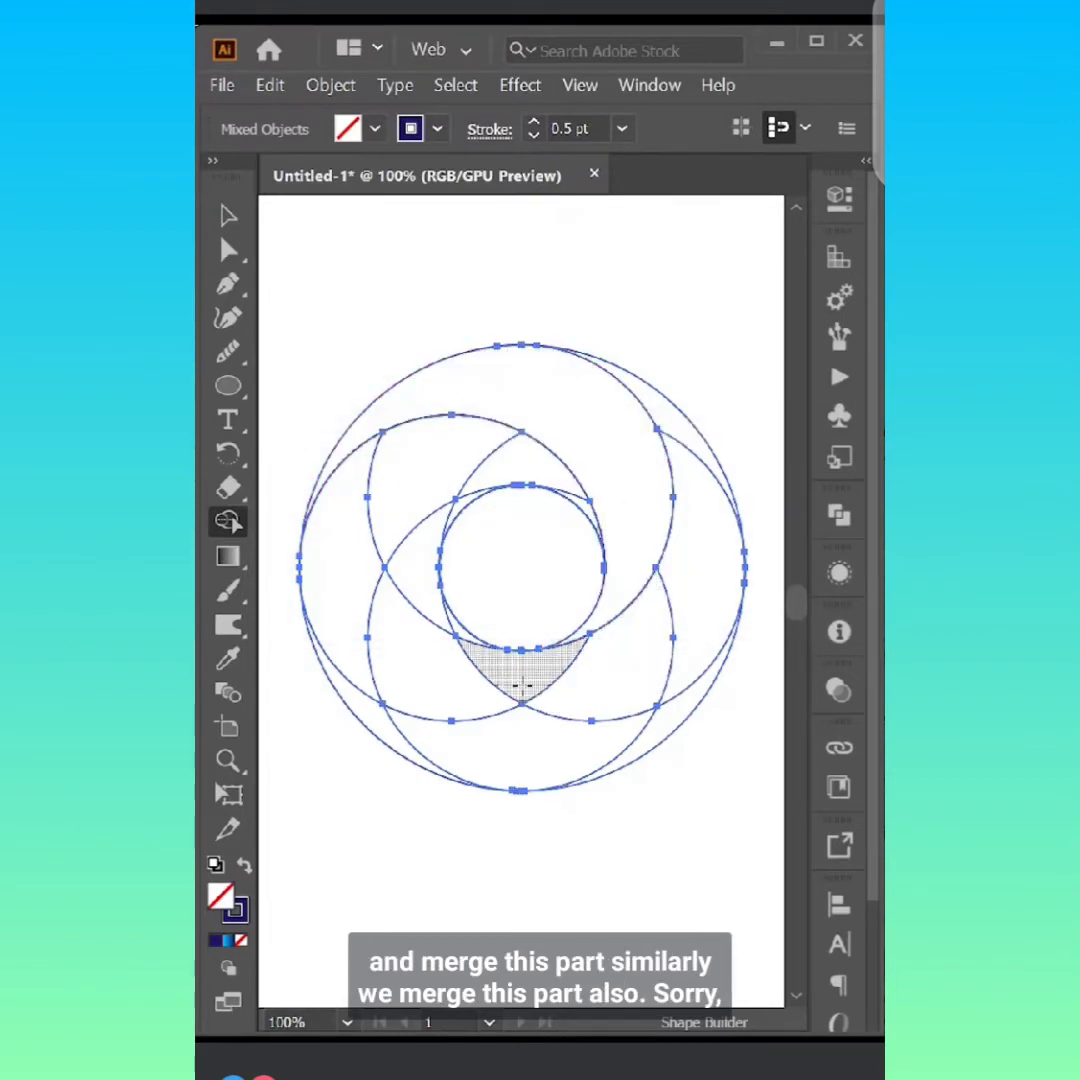
mouse_move(520, 560)
left_mouse_down()
mouse_move(485, 645)
mouse_move(467, 643)
mouse_move(686, 436)
mouse_move(680, 450)
left_mouse_up()
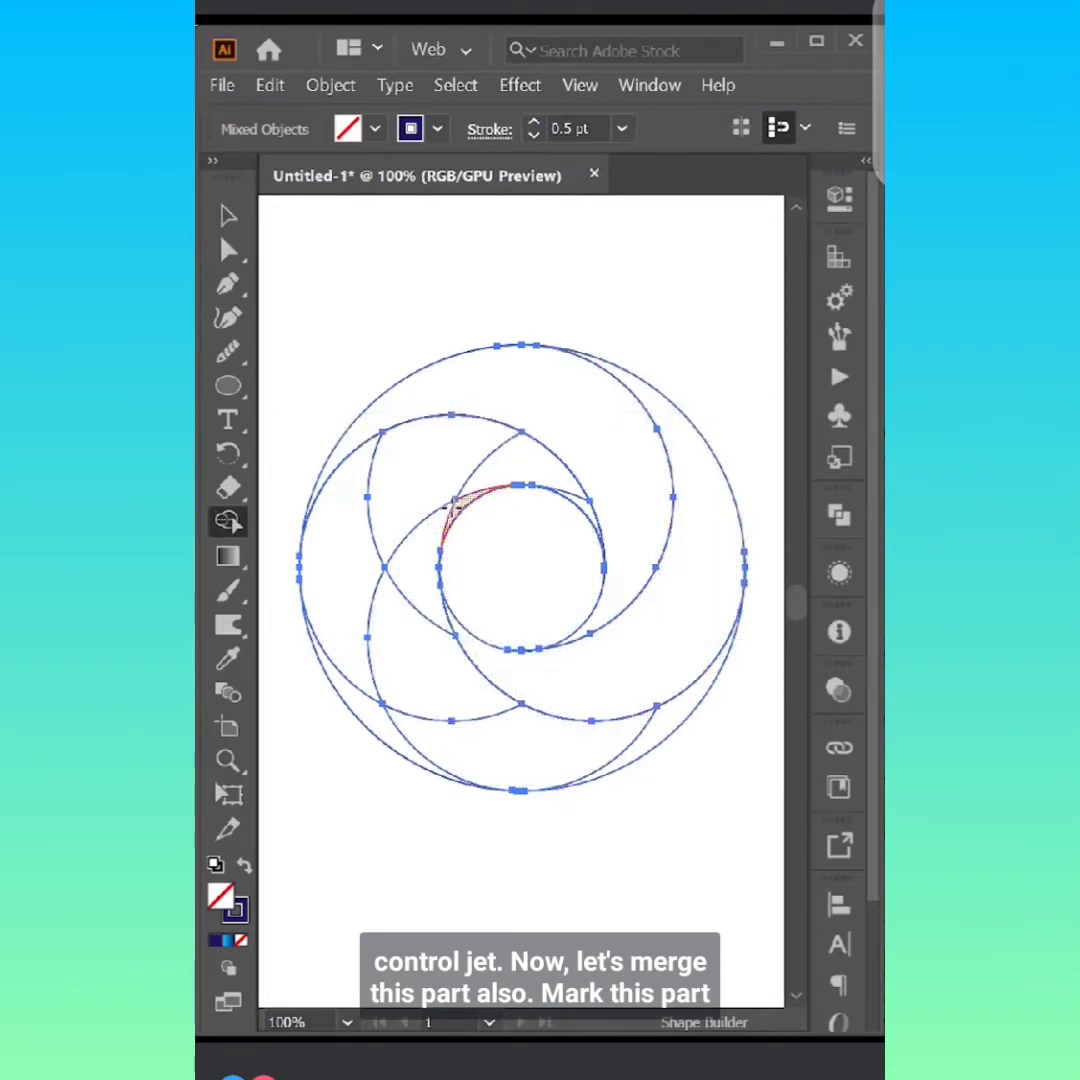
Merge the lower-left, upper-left and upper crescents into blades, then deselect.
mouse_move(455, 505)
left_mouse_down()
mouse_move(633, 733)
mouse_move(651, 716)
left_mouse_up()
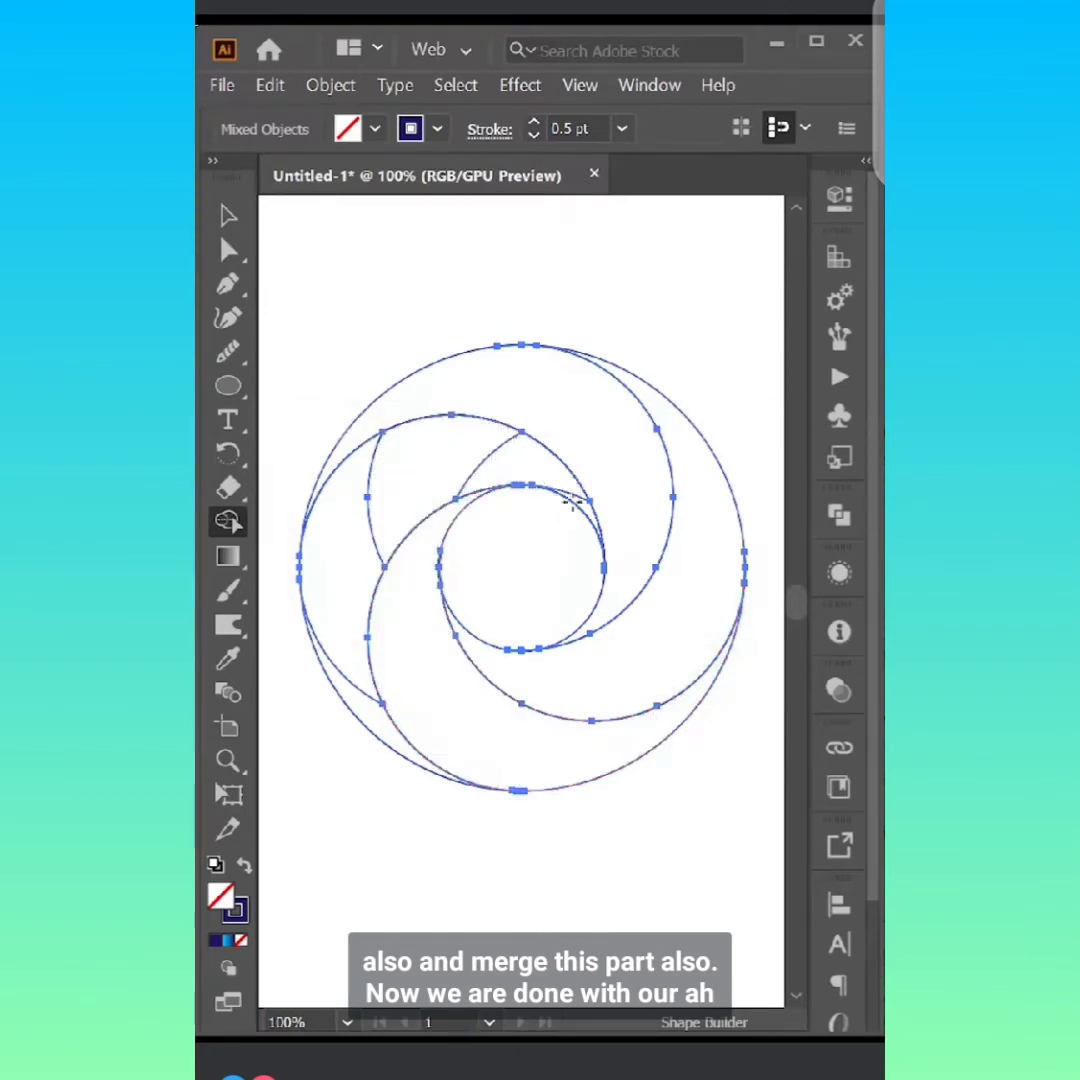
left_click_drag(573, 503, 344, 552)
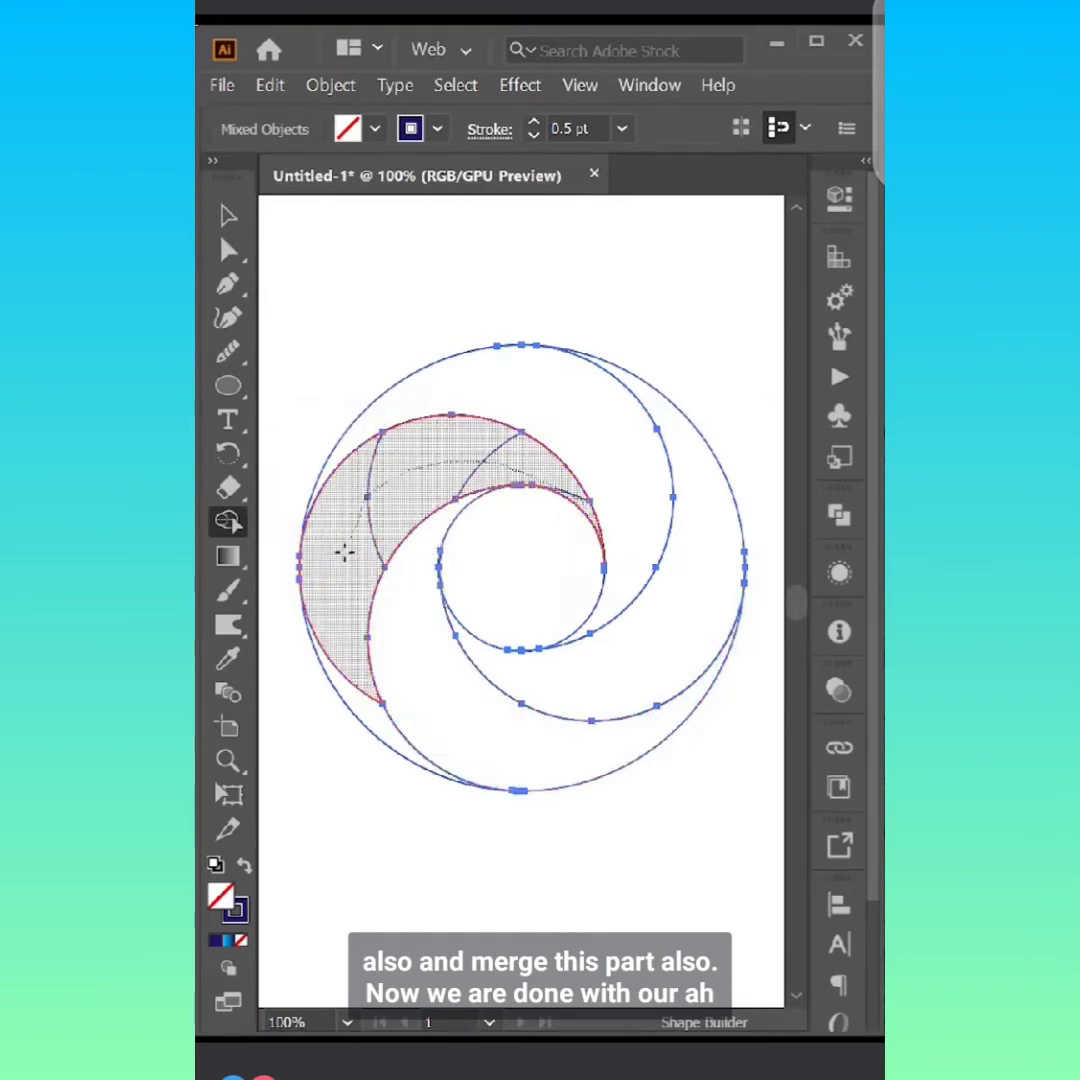
left_click_drag(350, 654, 357, 699)
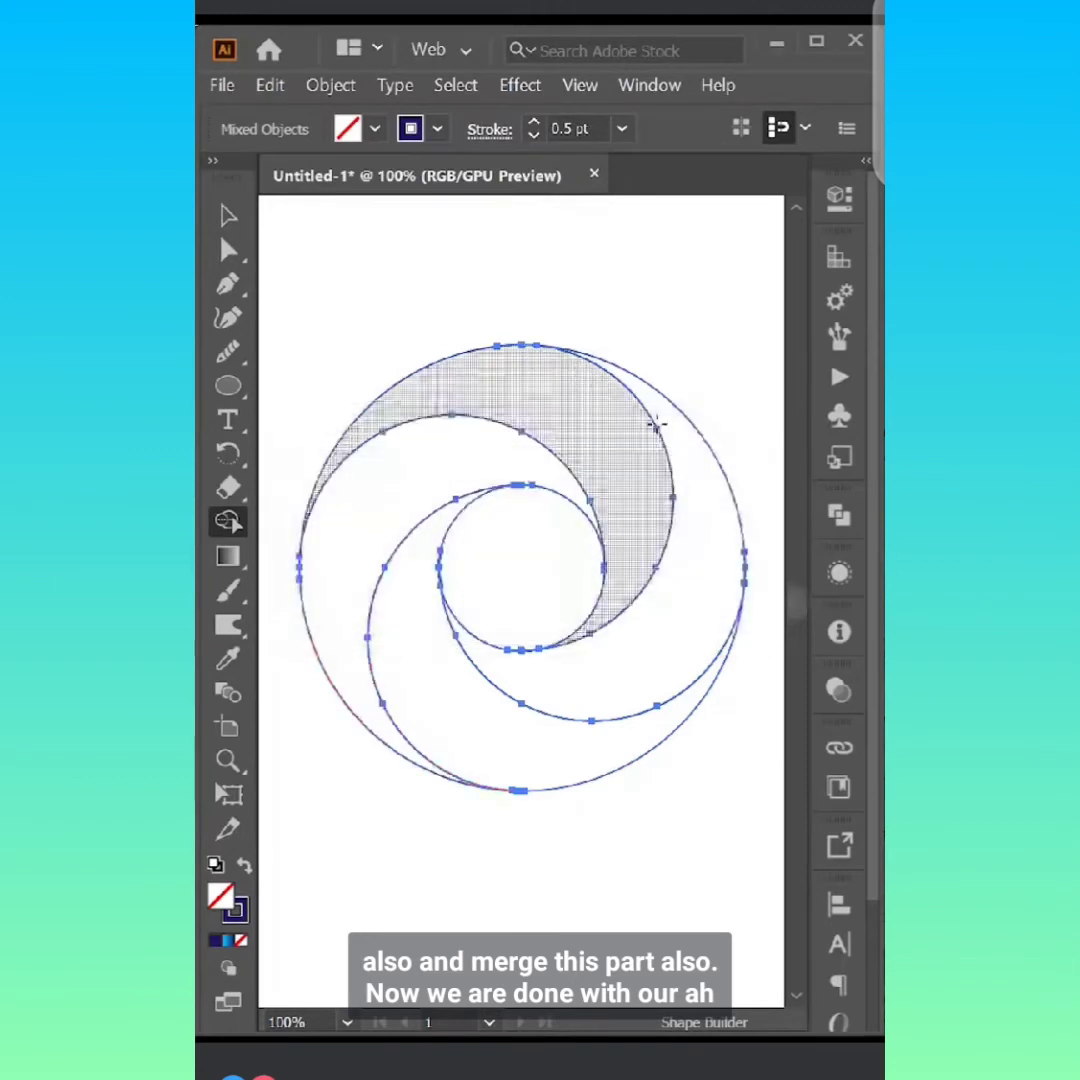
left_click(228, 215)
left_click(357, 233)
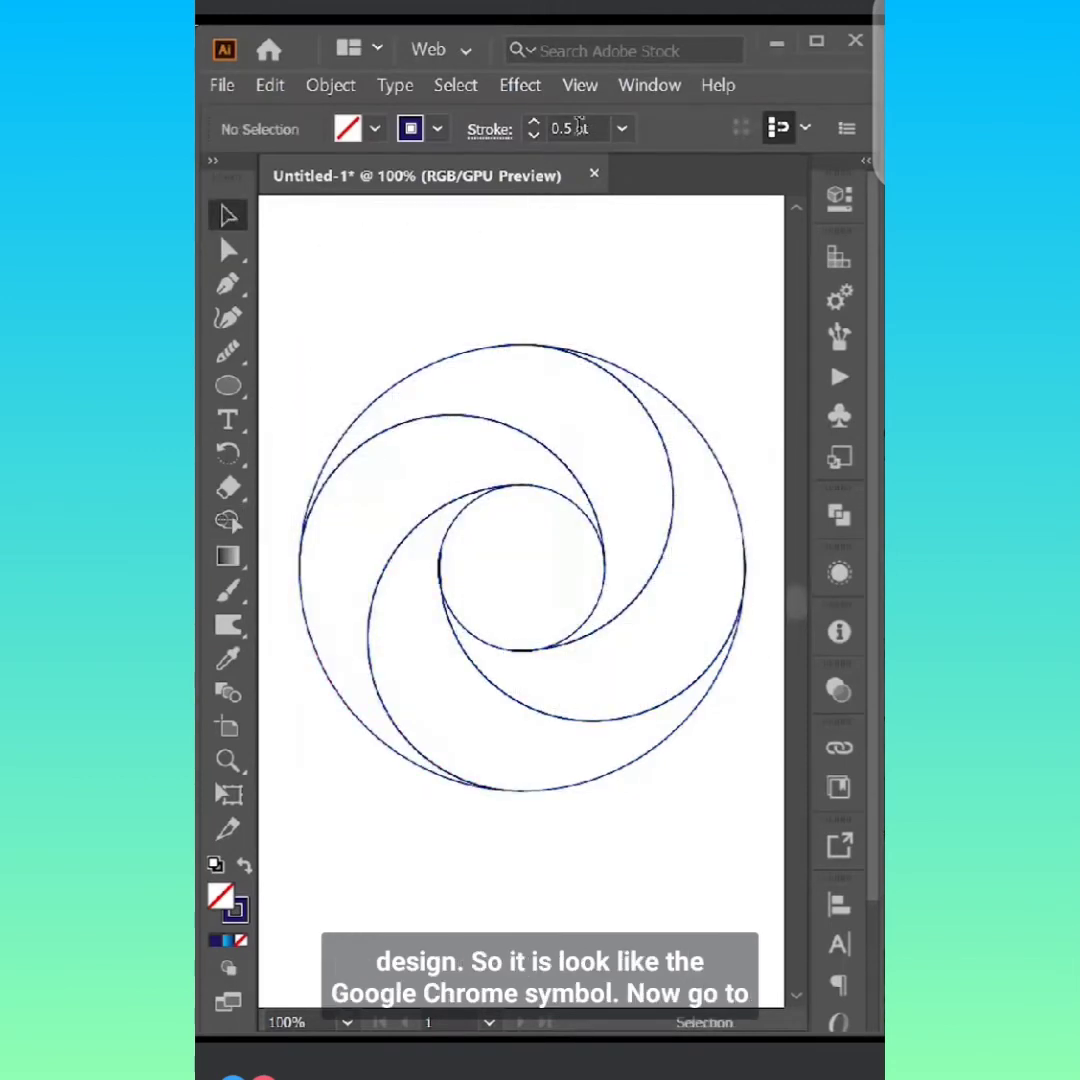
Fill all swirl pieces with a red-orange gradient.
left_click_drag(296, 270, 634, 747)
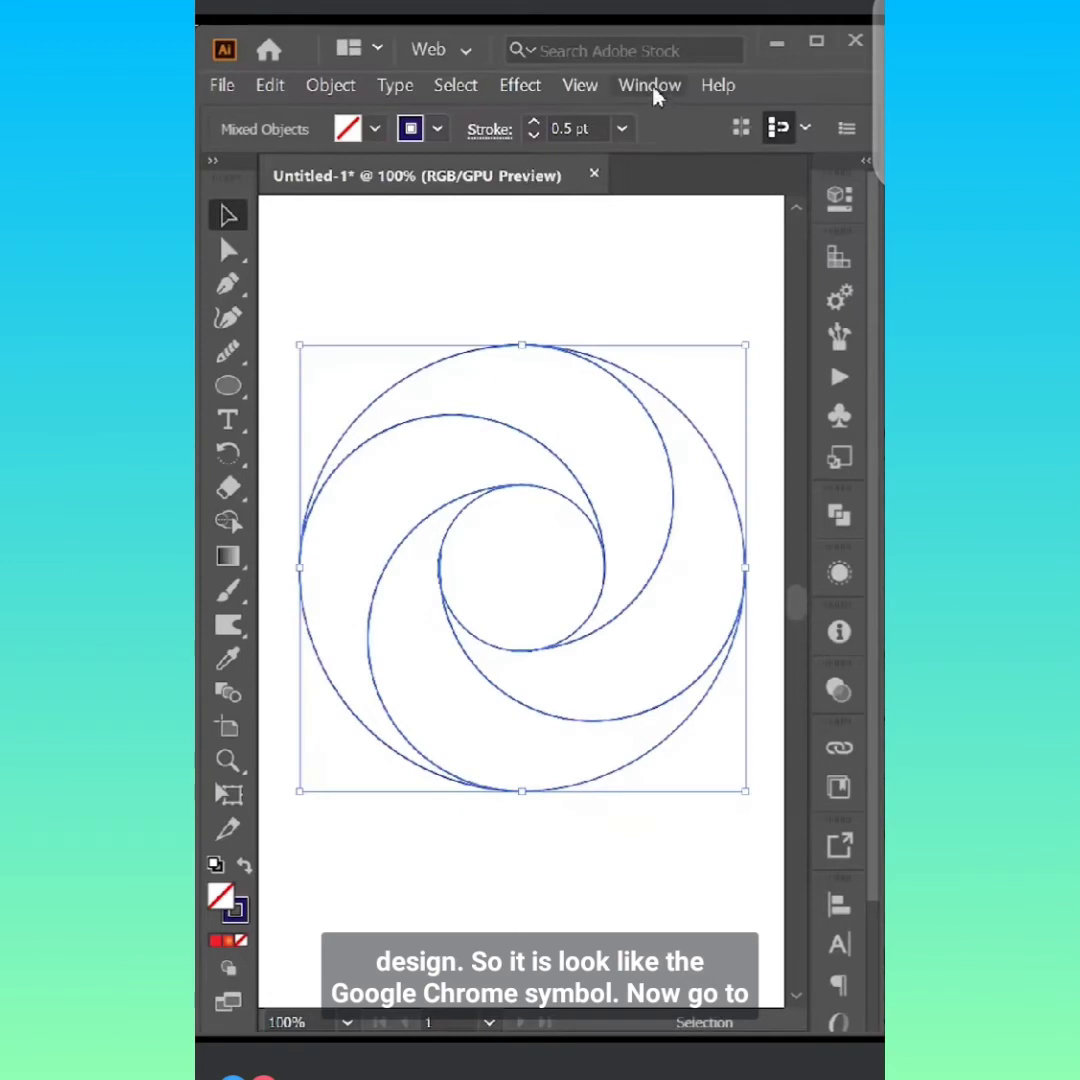
left_click(650, 86)
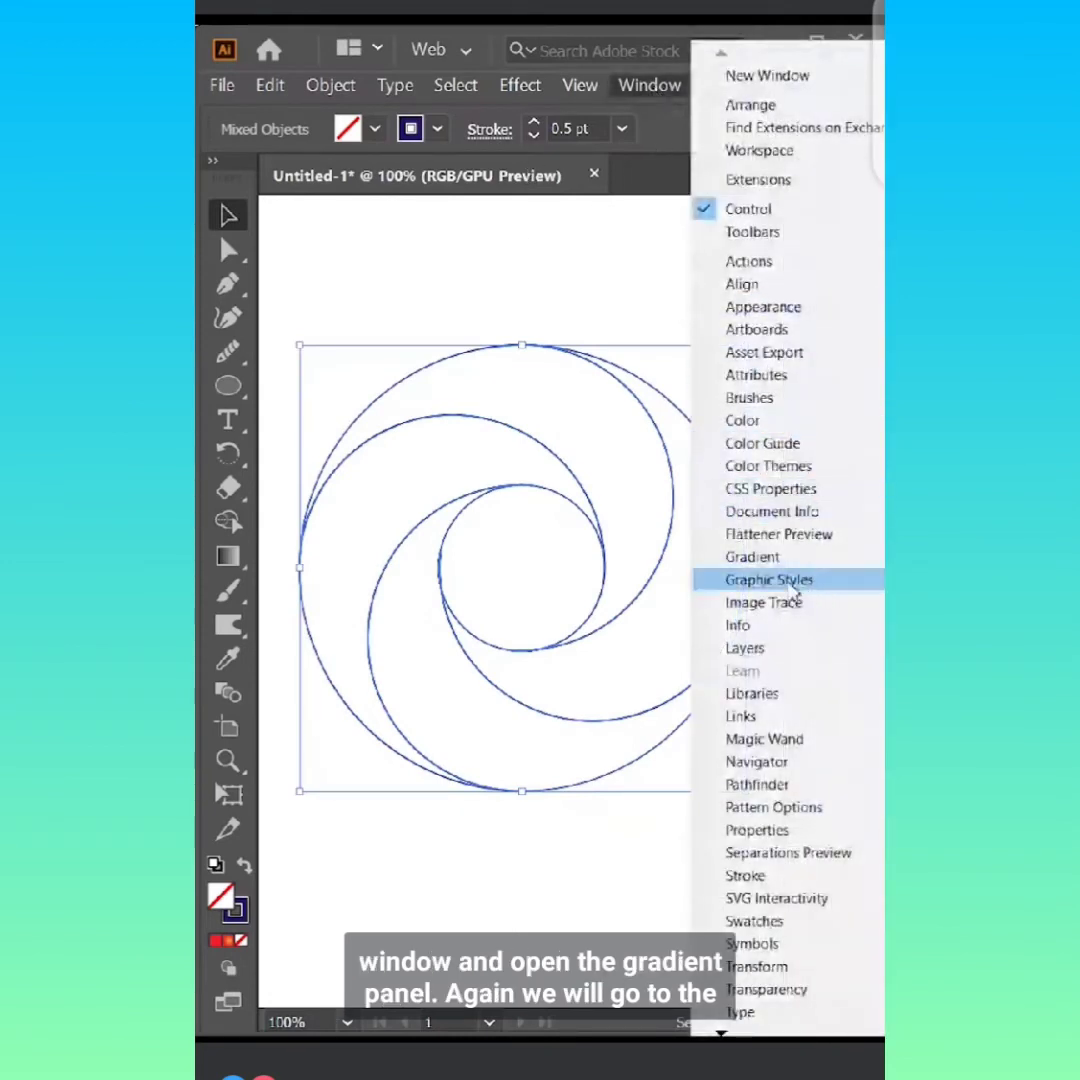
left_click(770, 557)
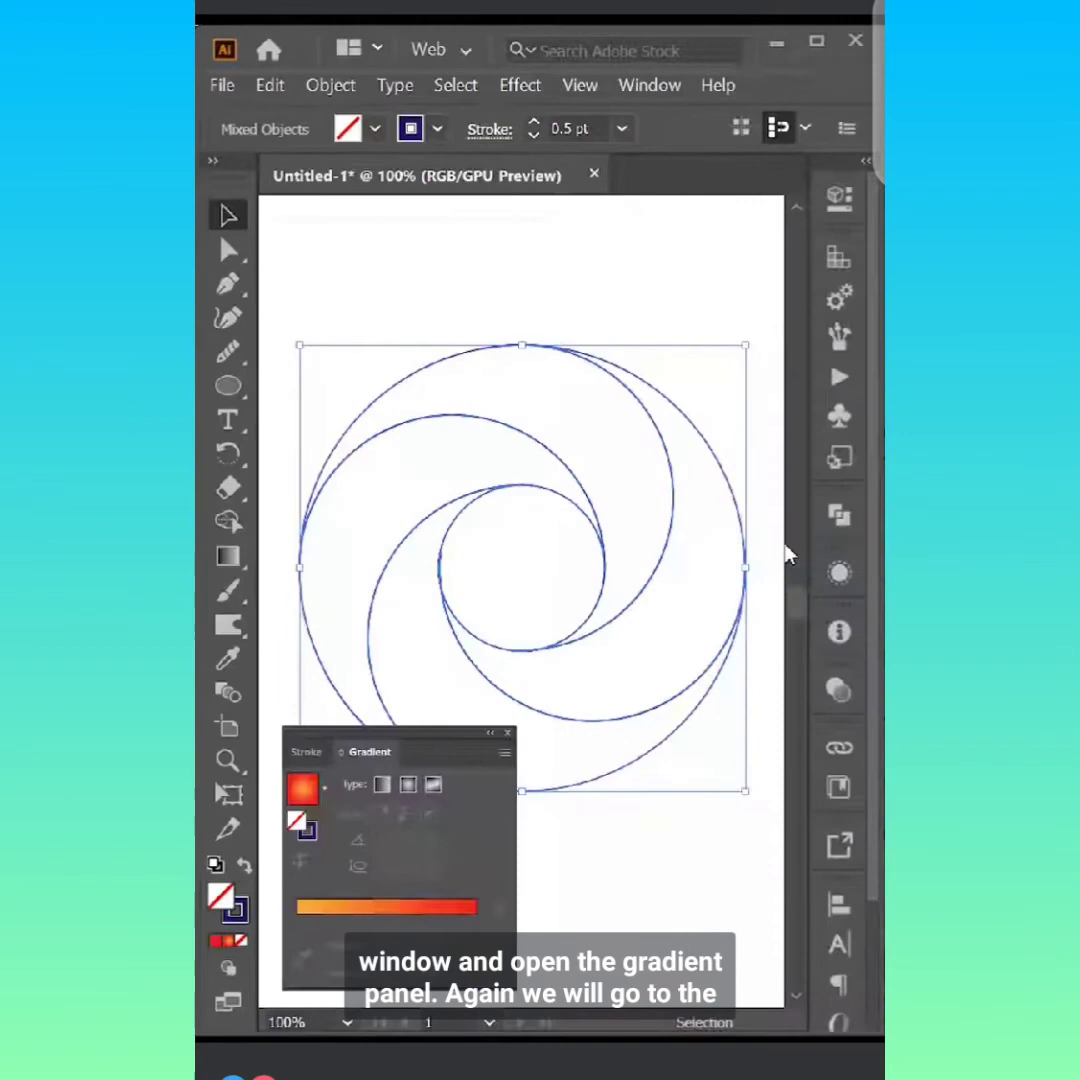
left_click(652, 85)
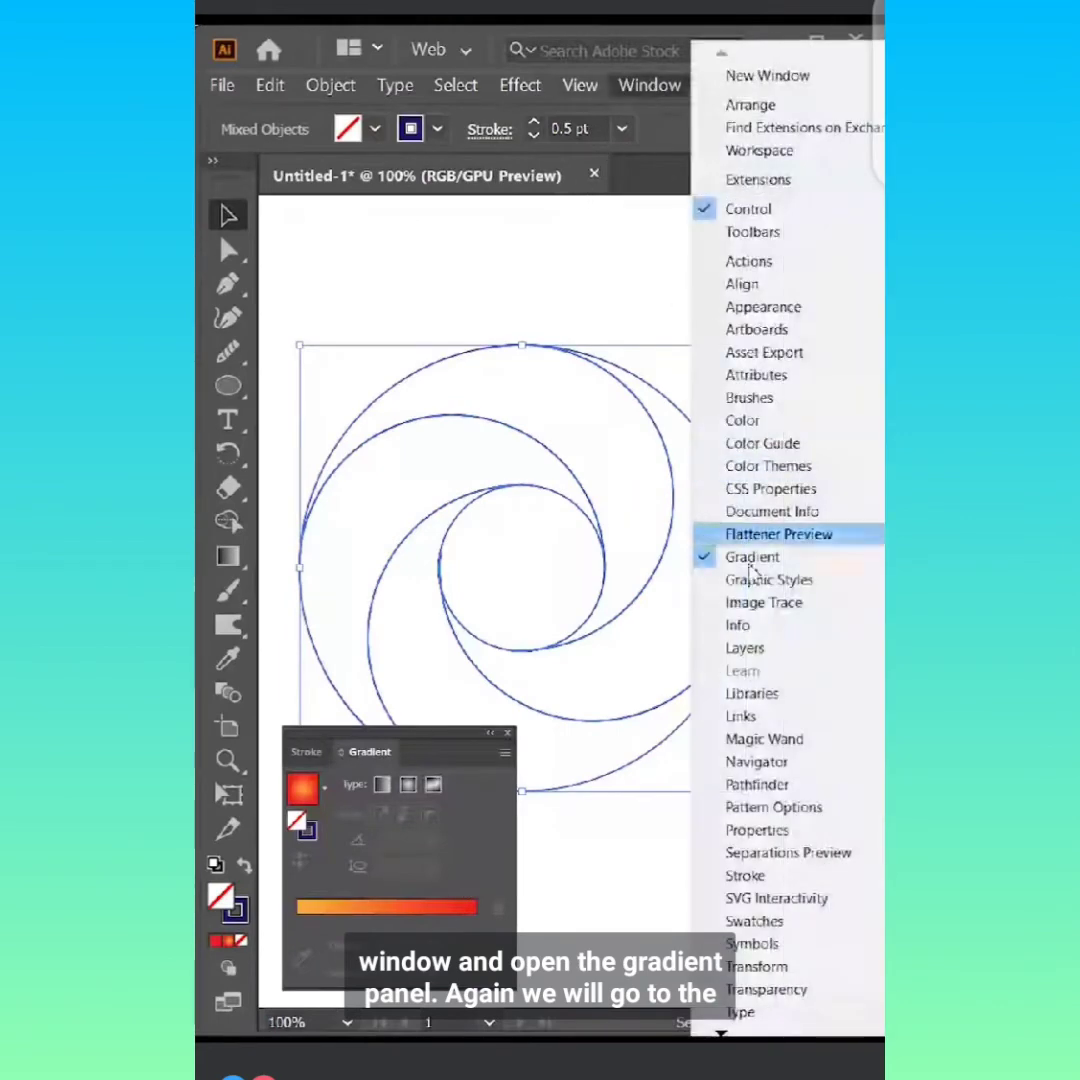
left_click(785, 921)
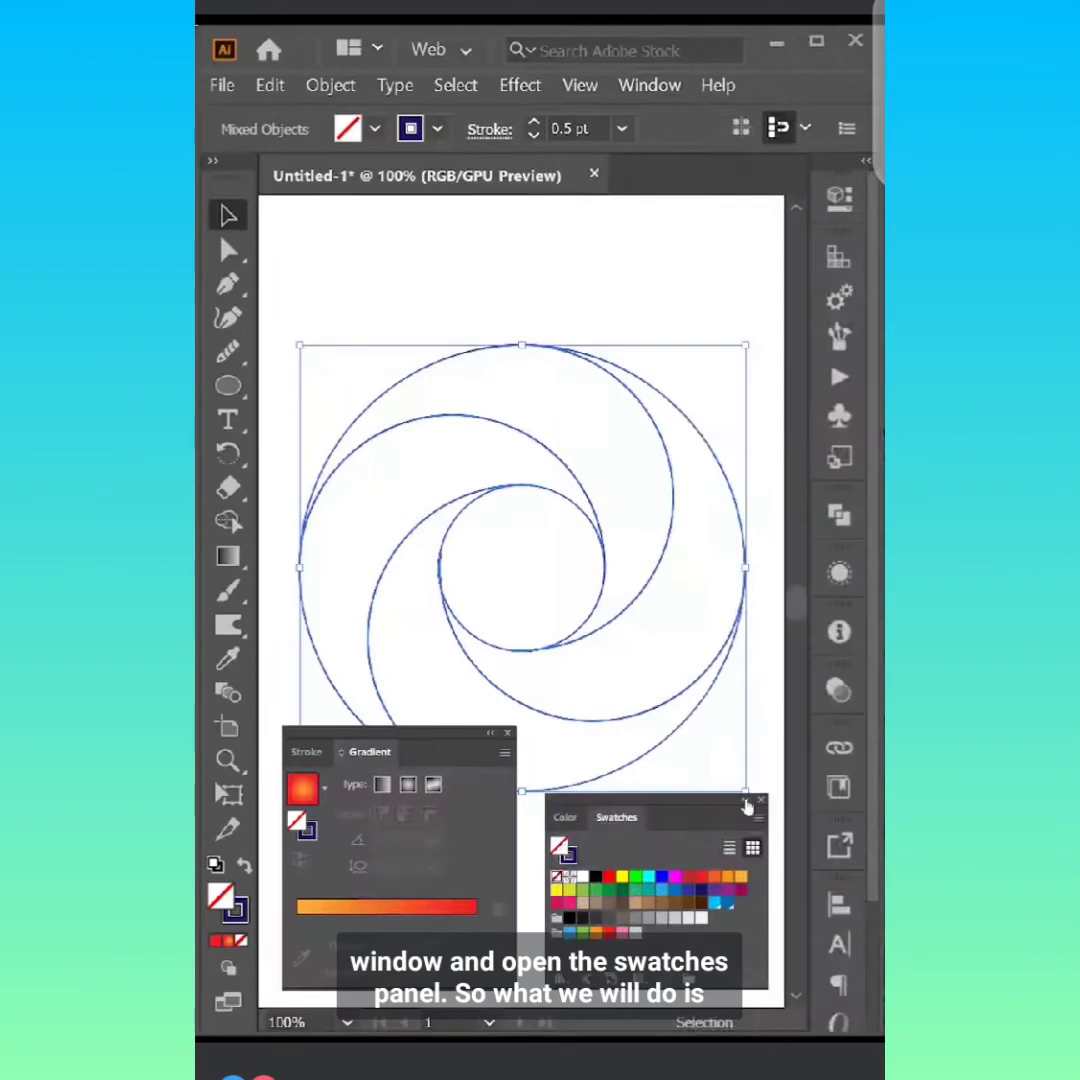
left_click(303, 789)
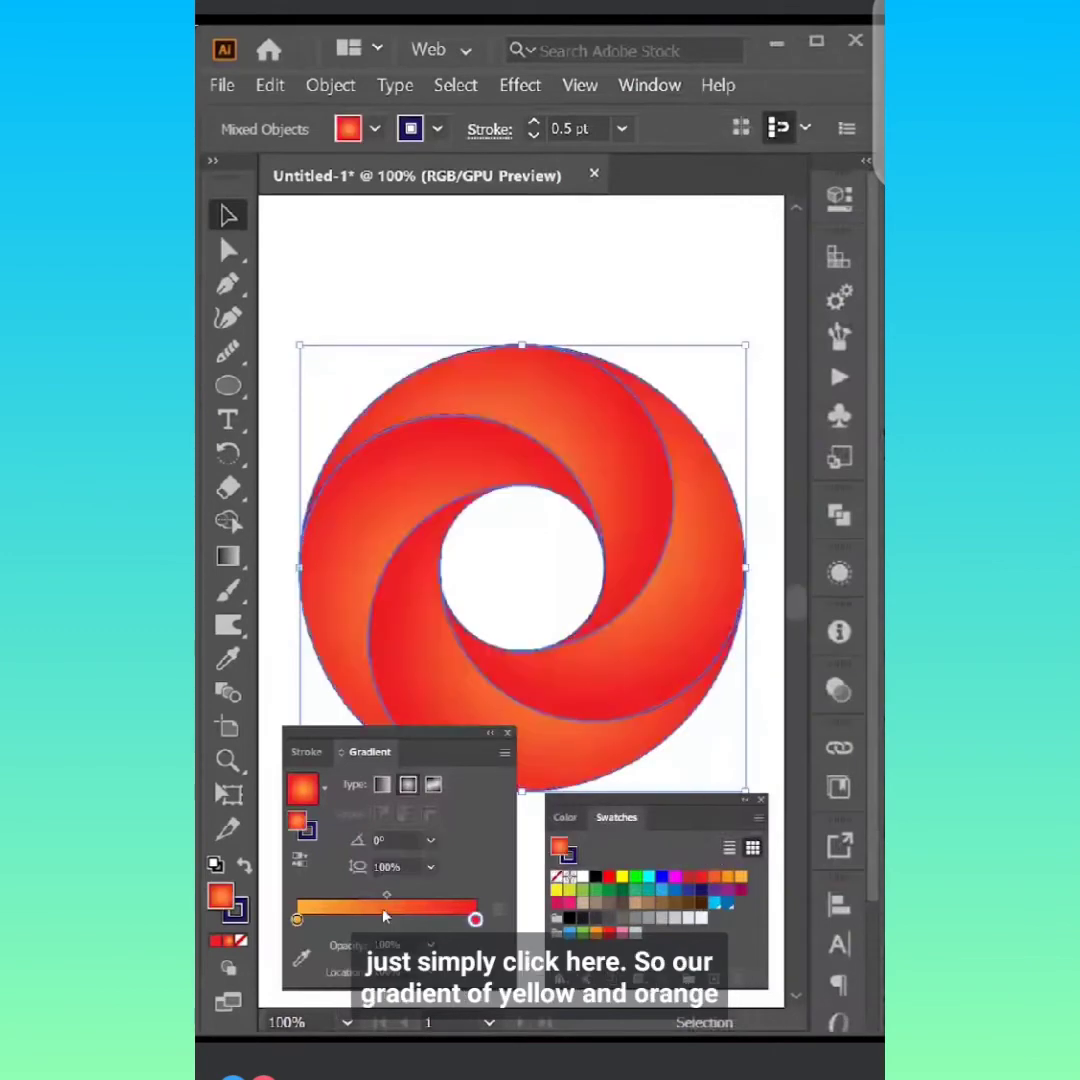
Set the swirl pieces' stroke to None and return to editing the fill.
left_click(238, 916)
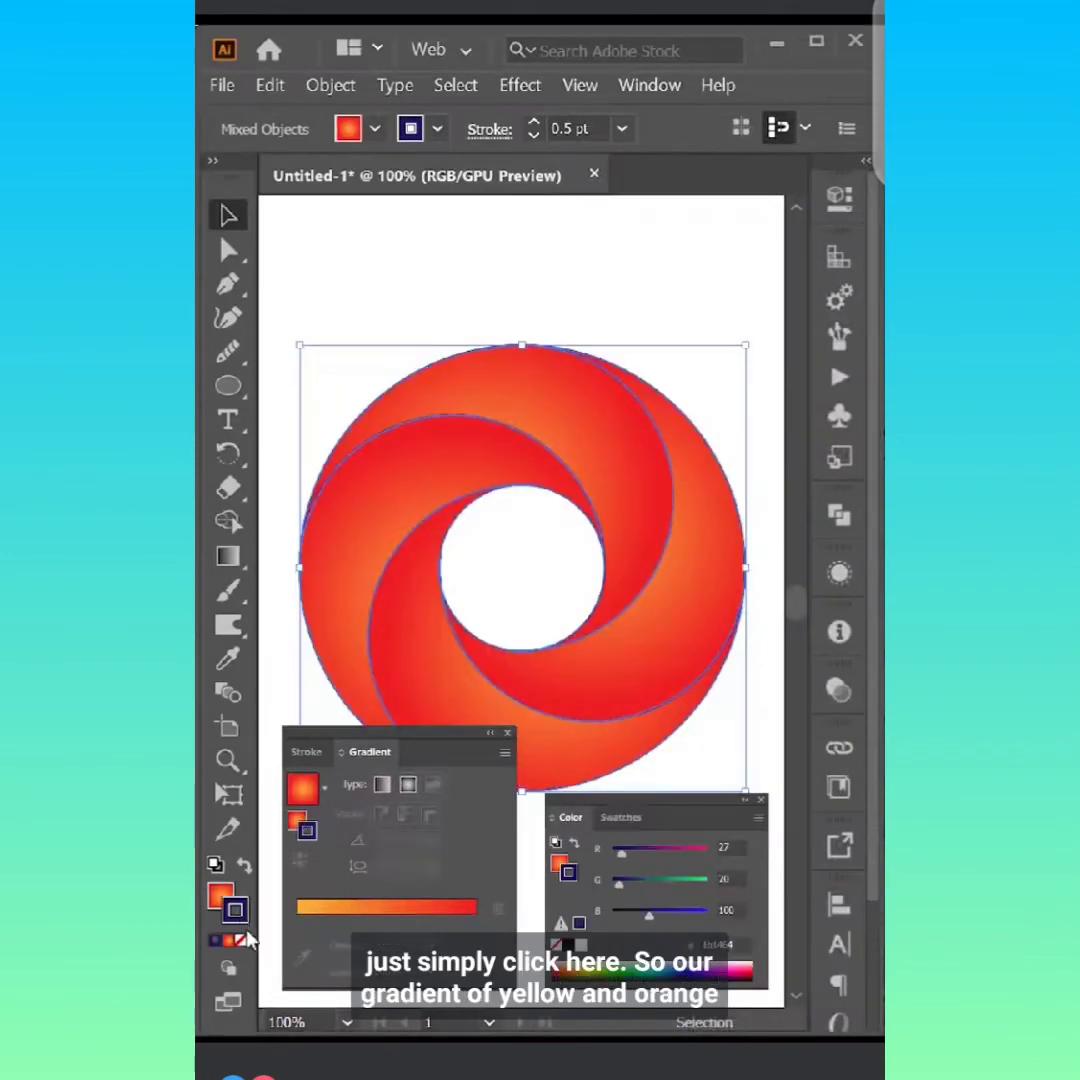
left_click(241, 942)
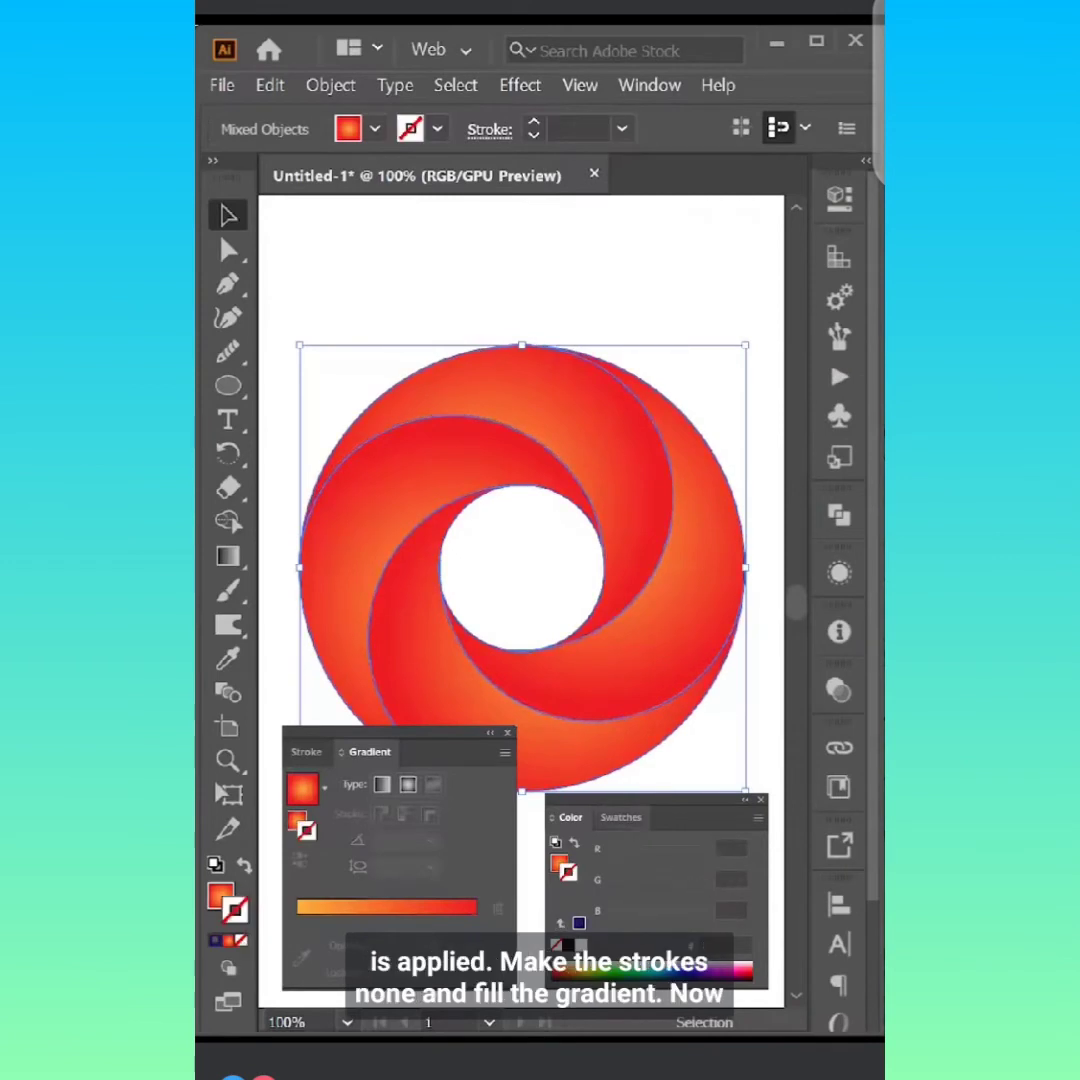
left_click(226, 901)
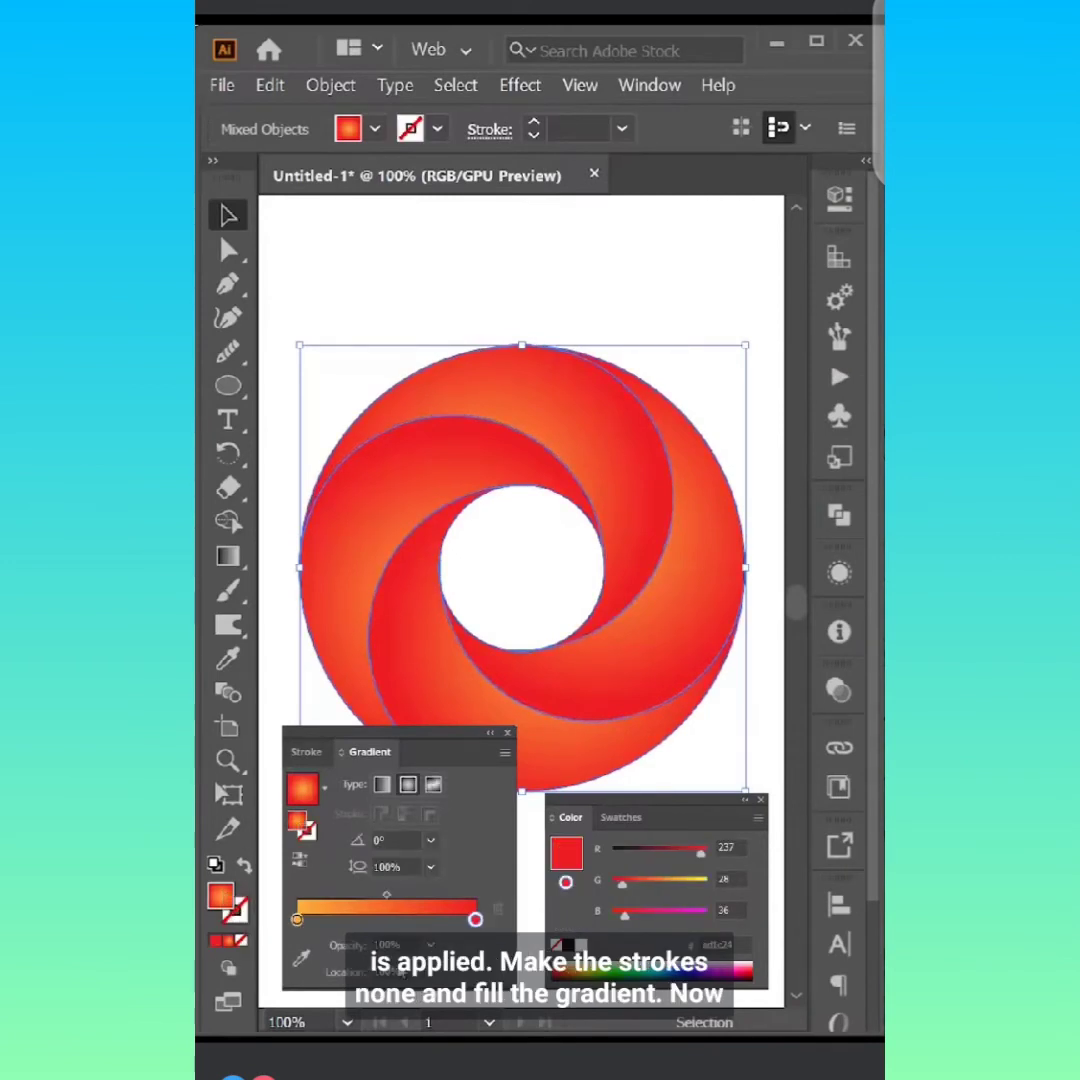
left_click(618, 817)
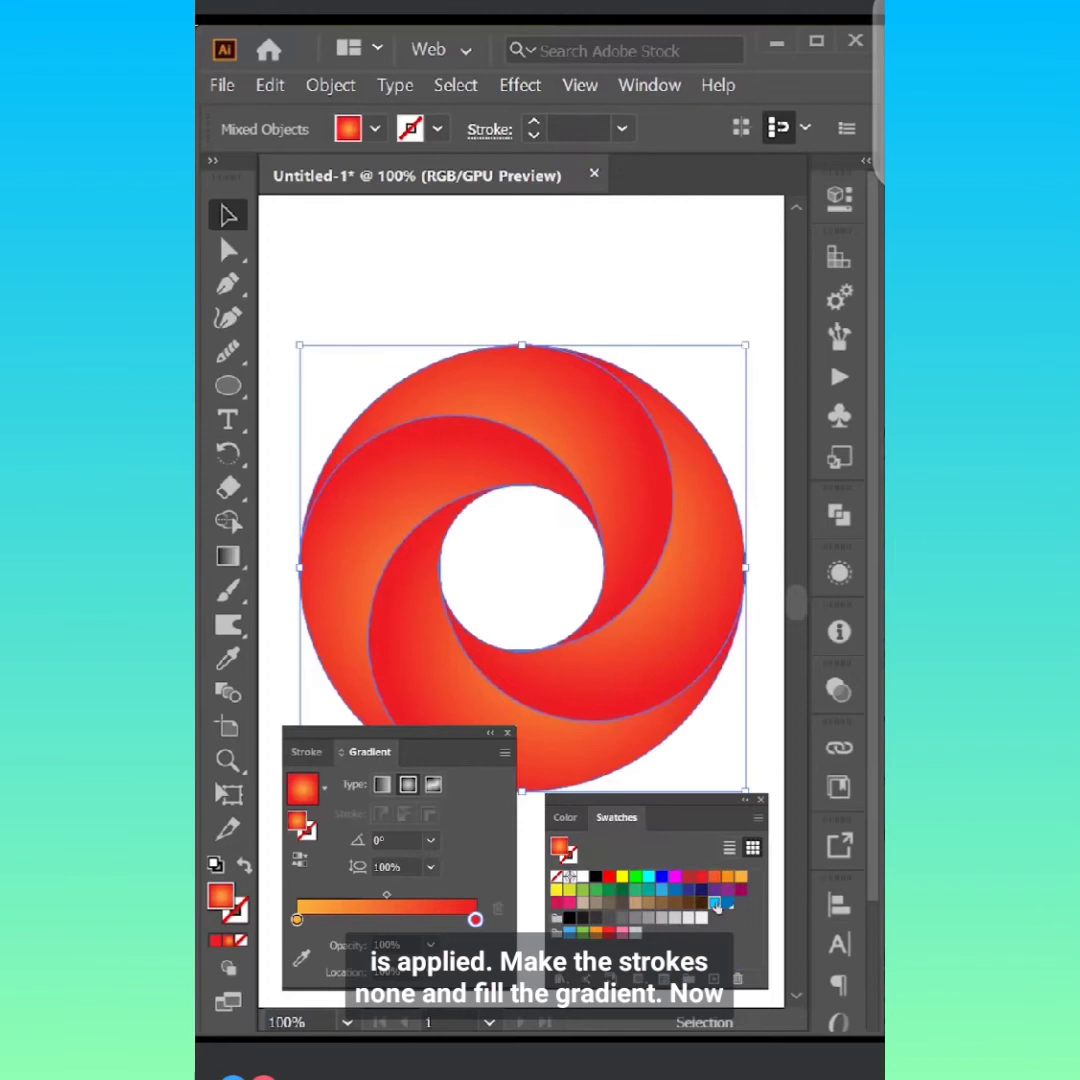
Make both gradient stops blue, trying Linear and Freeform before keeping Radial.
left_click_drag(713, 903, 296, 922)
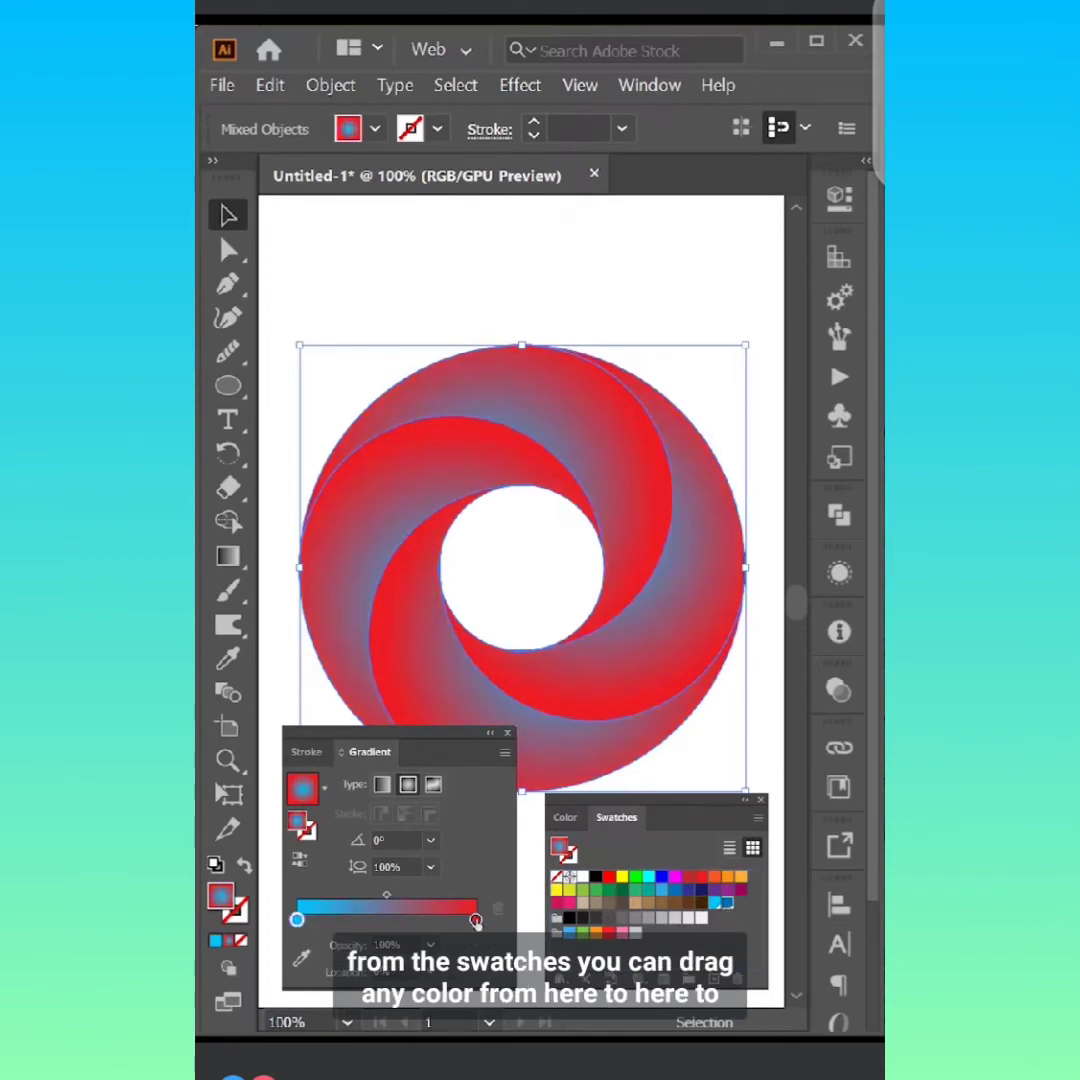
left_click_drag(475, 920, 475, 920)
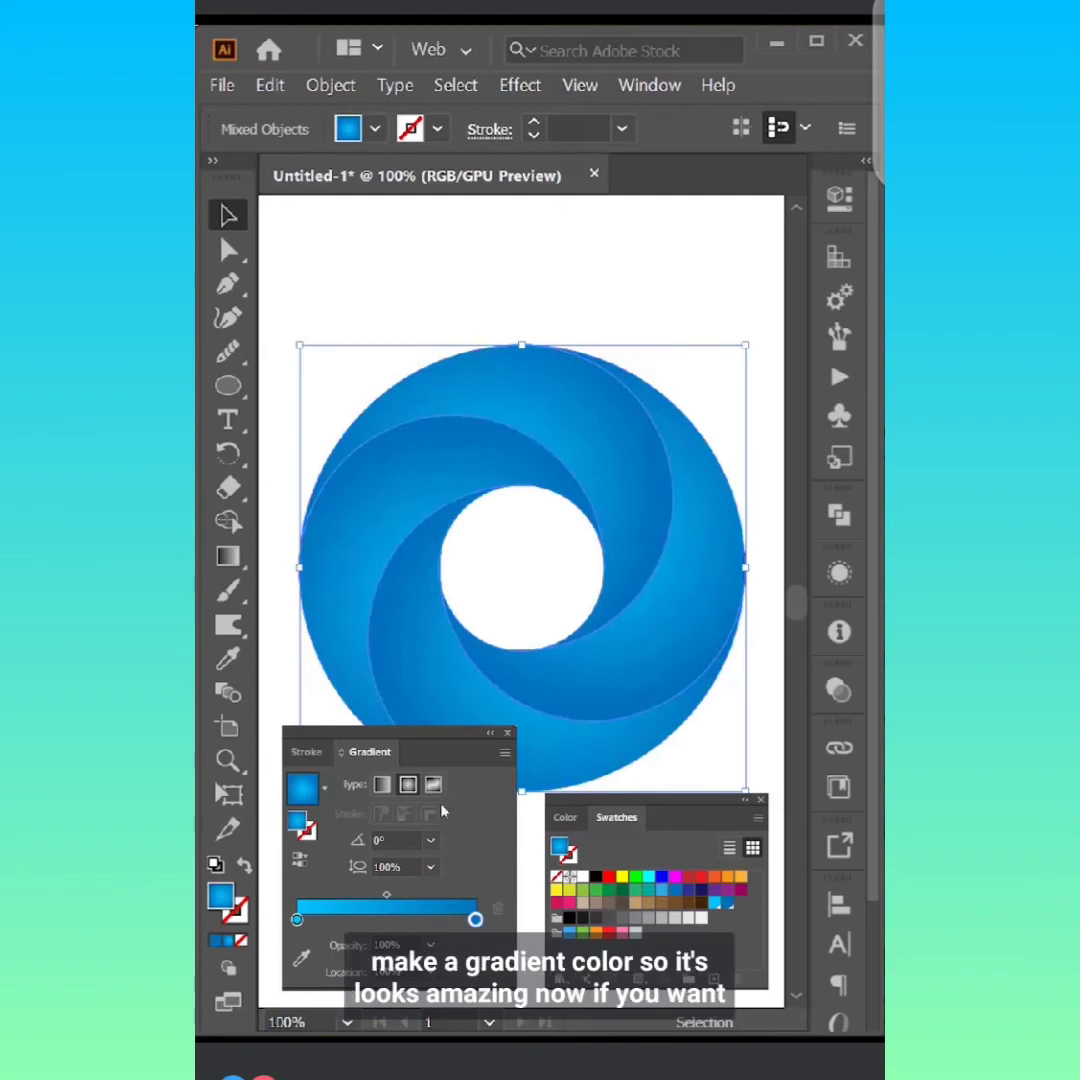
left_click(383, 785)
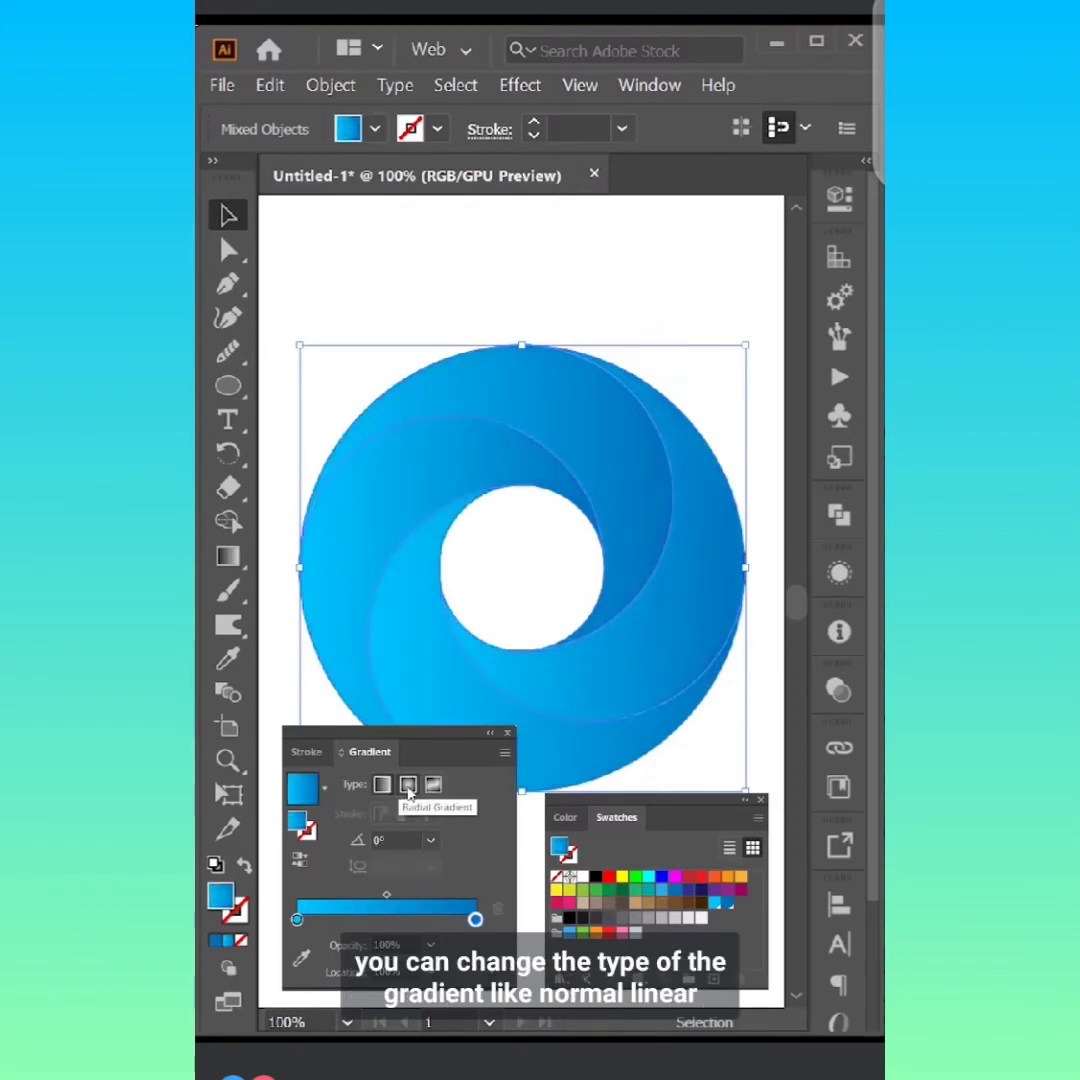
left_click(408, 786)
left_click(435, 786)
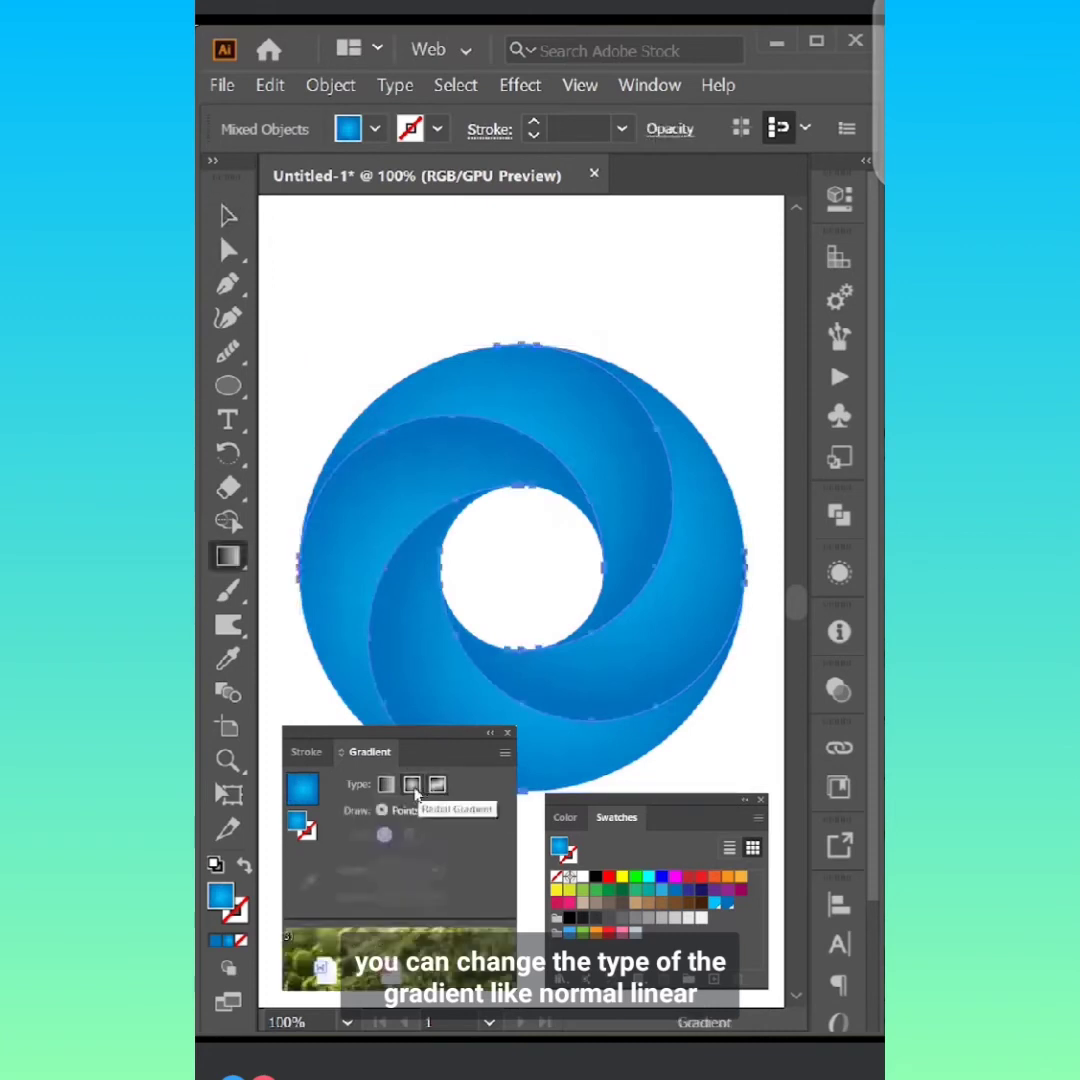
left_click(408, 786)
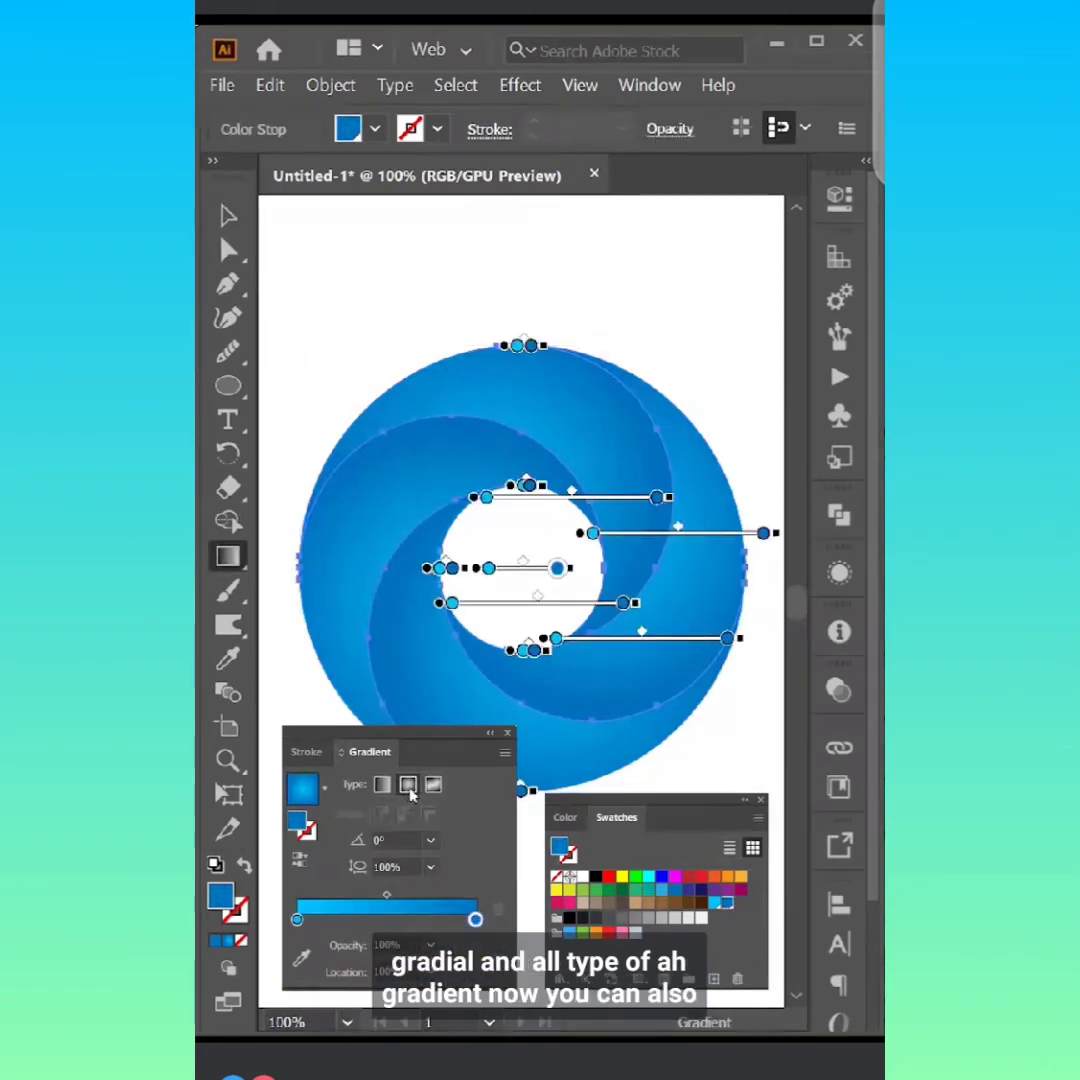
left_click(228, 215)
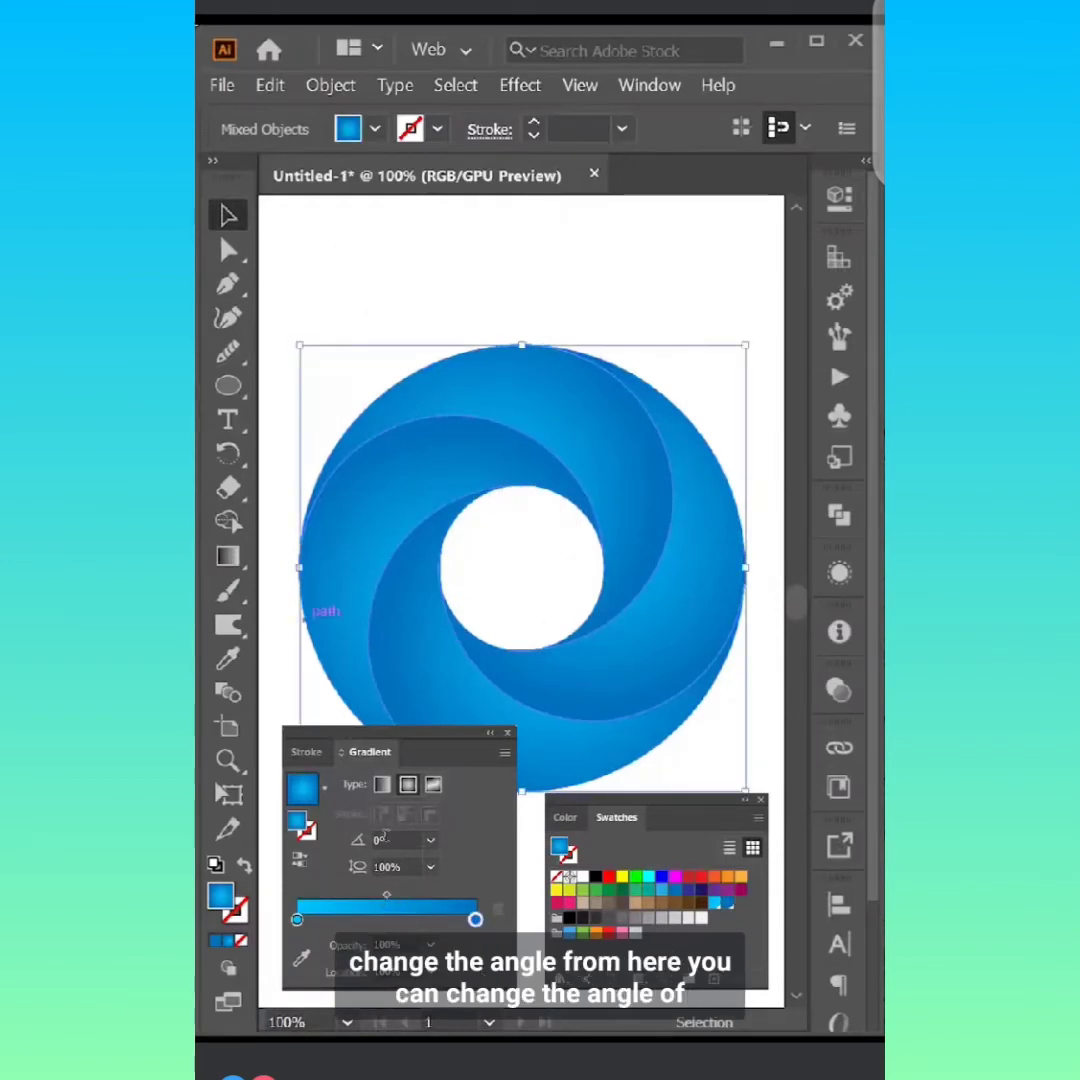
type("25")
Apply a 25° angle, switch to a linear gradient, and make the right stop red.
key("Return")
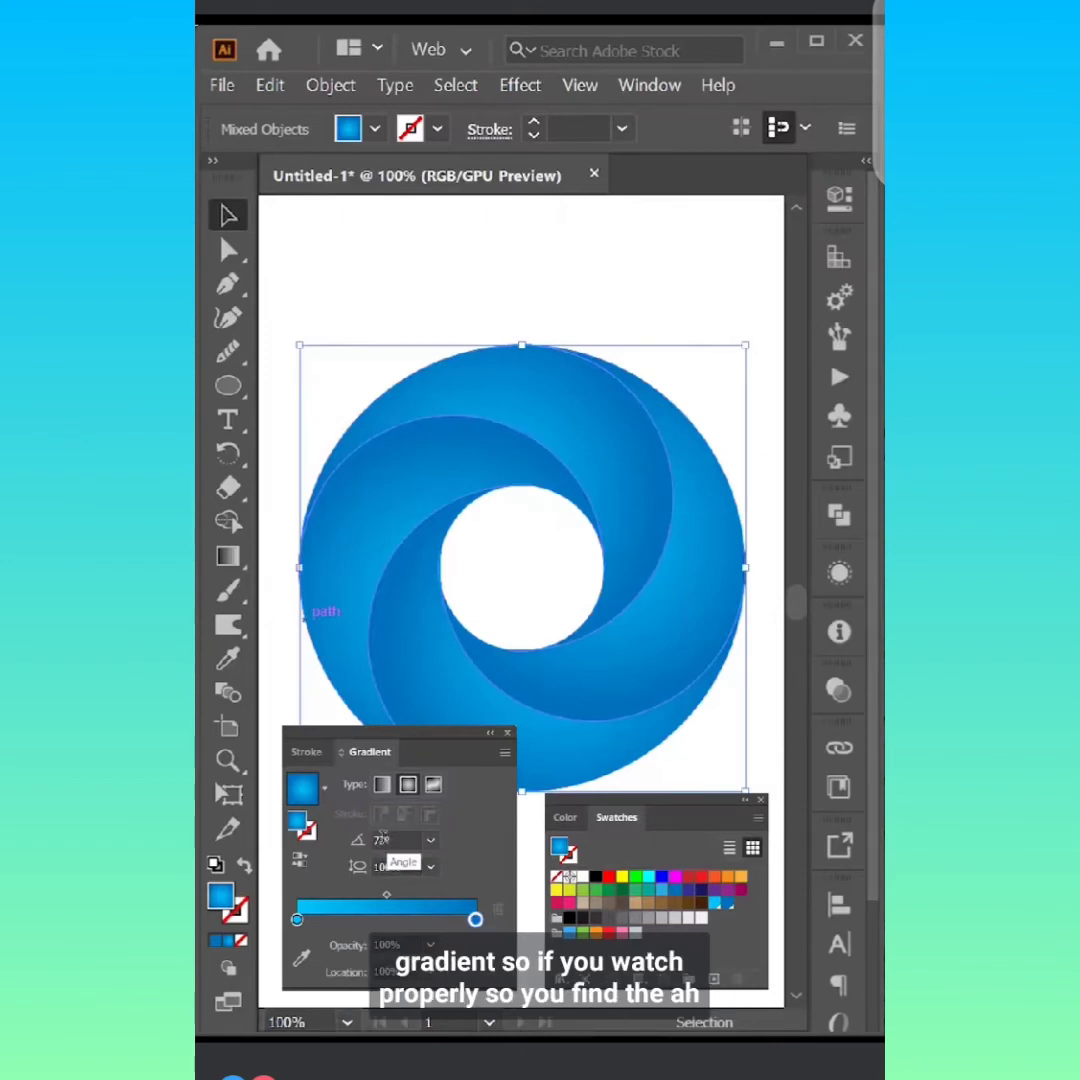
left_click(382, 785)
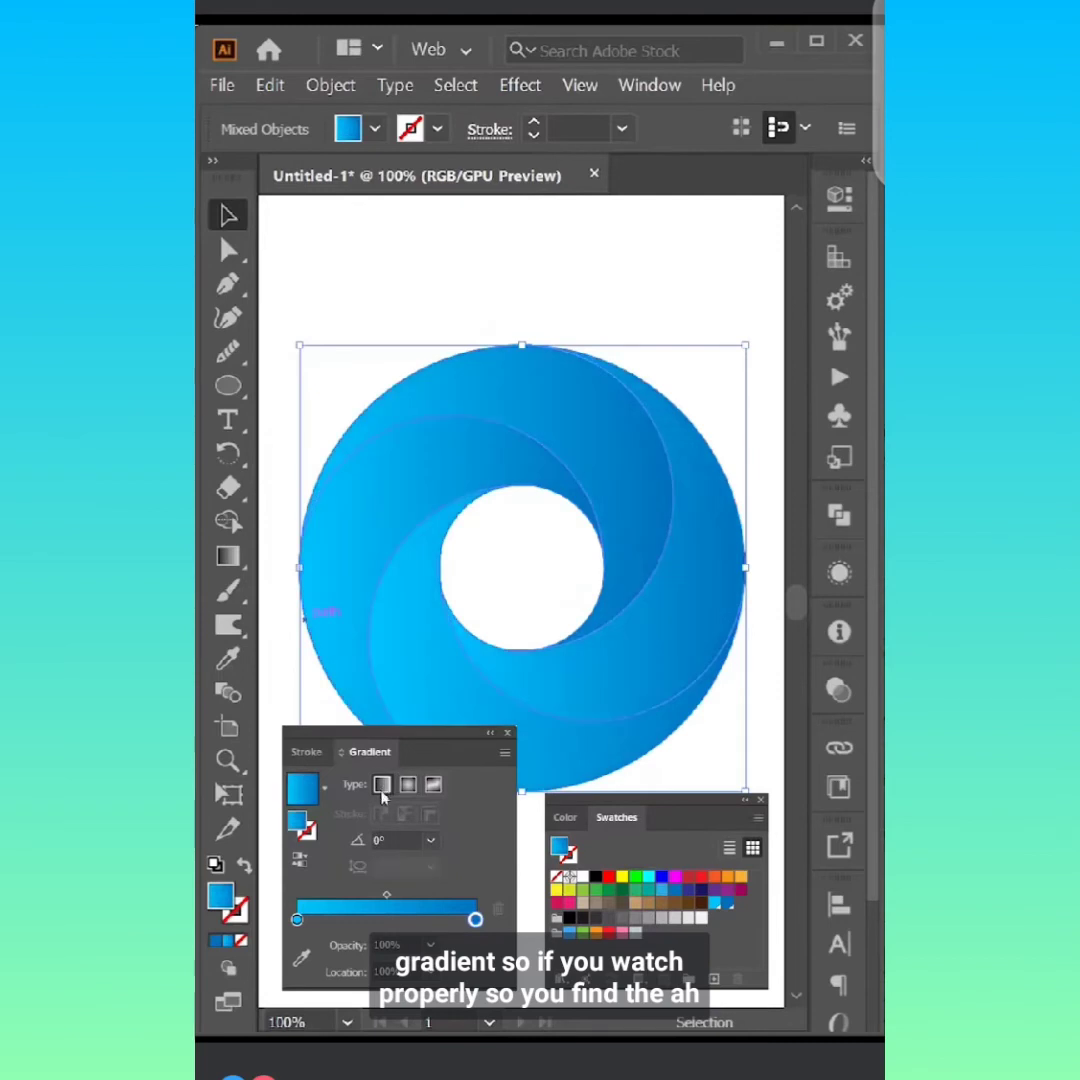
type("5")
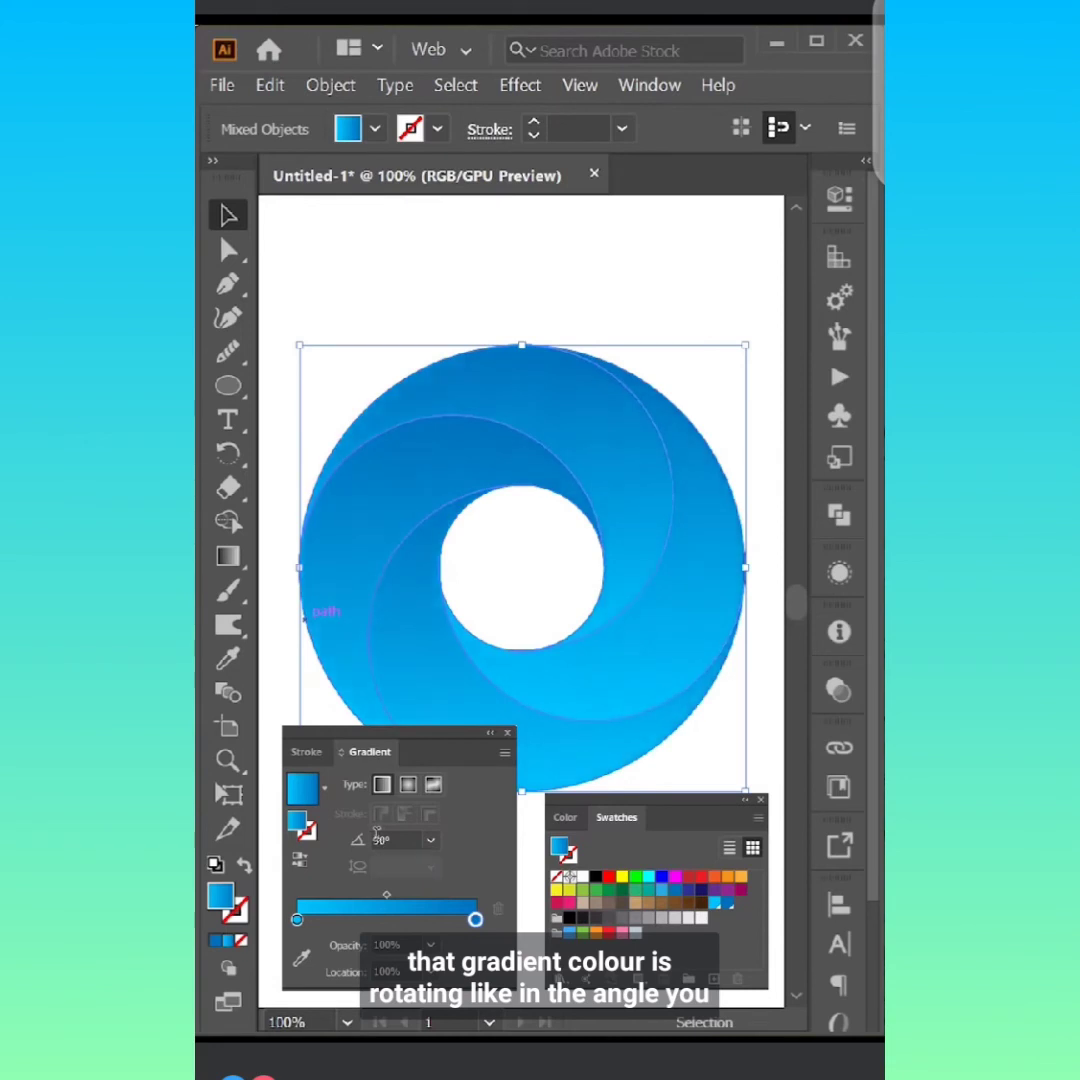
scroll(378, 834, "up", 5)
scroll(384, 838, "up", 3)
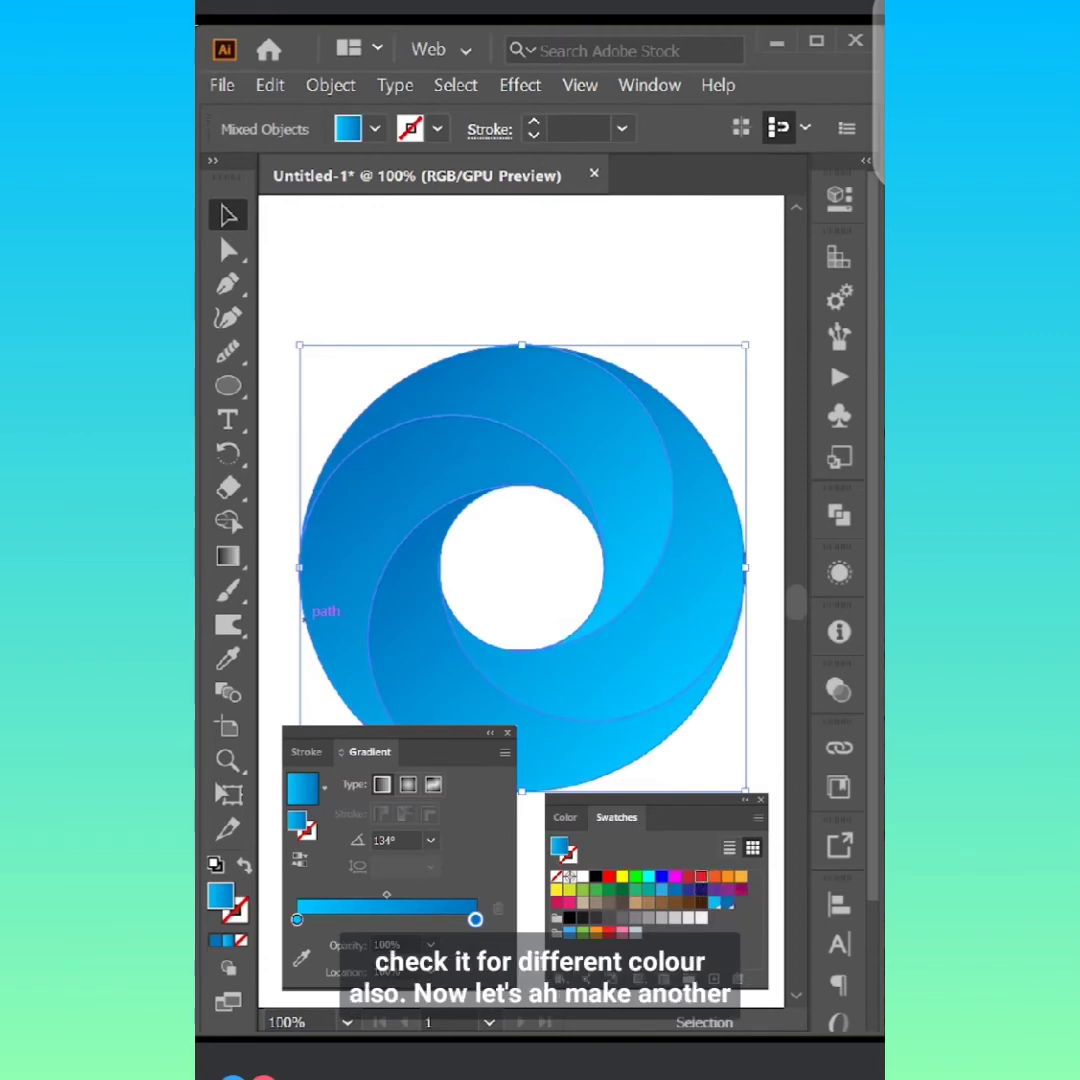
left_click(737, 891)
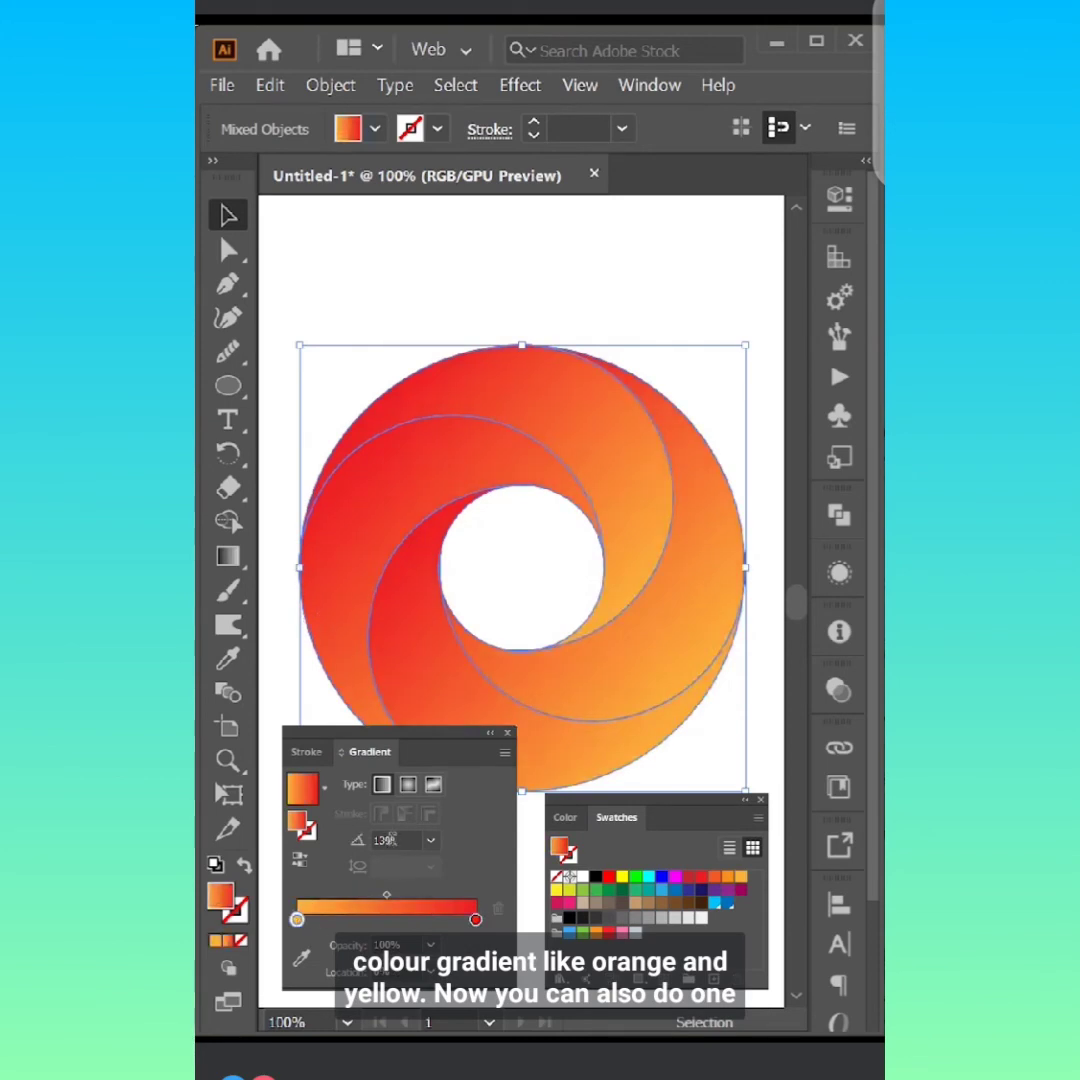
scroll(393, 834, "up", 10)
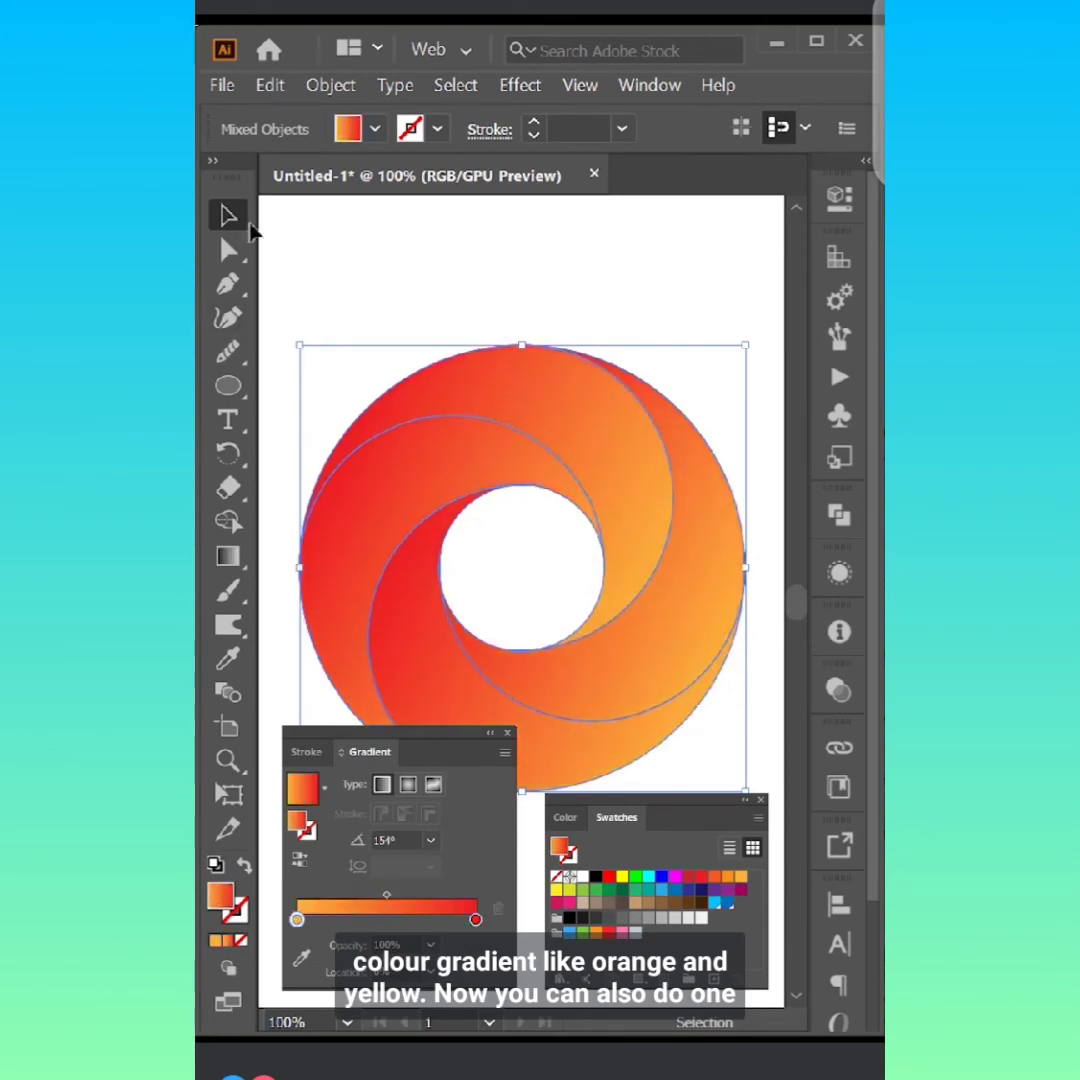
Reselect all swirl pieces and switch their gradient to radial.
left_click(352, 248)
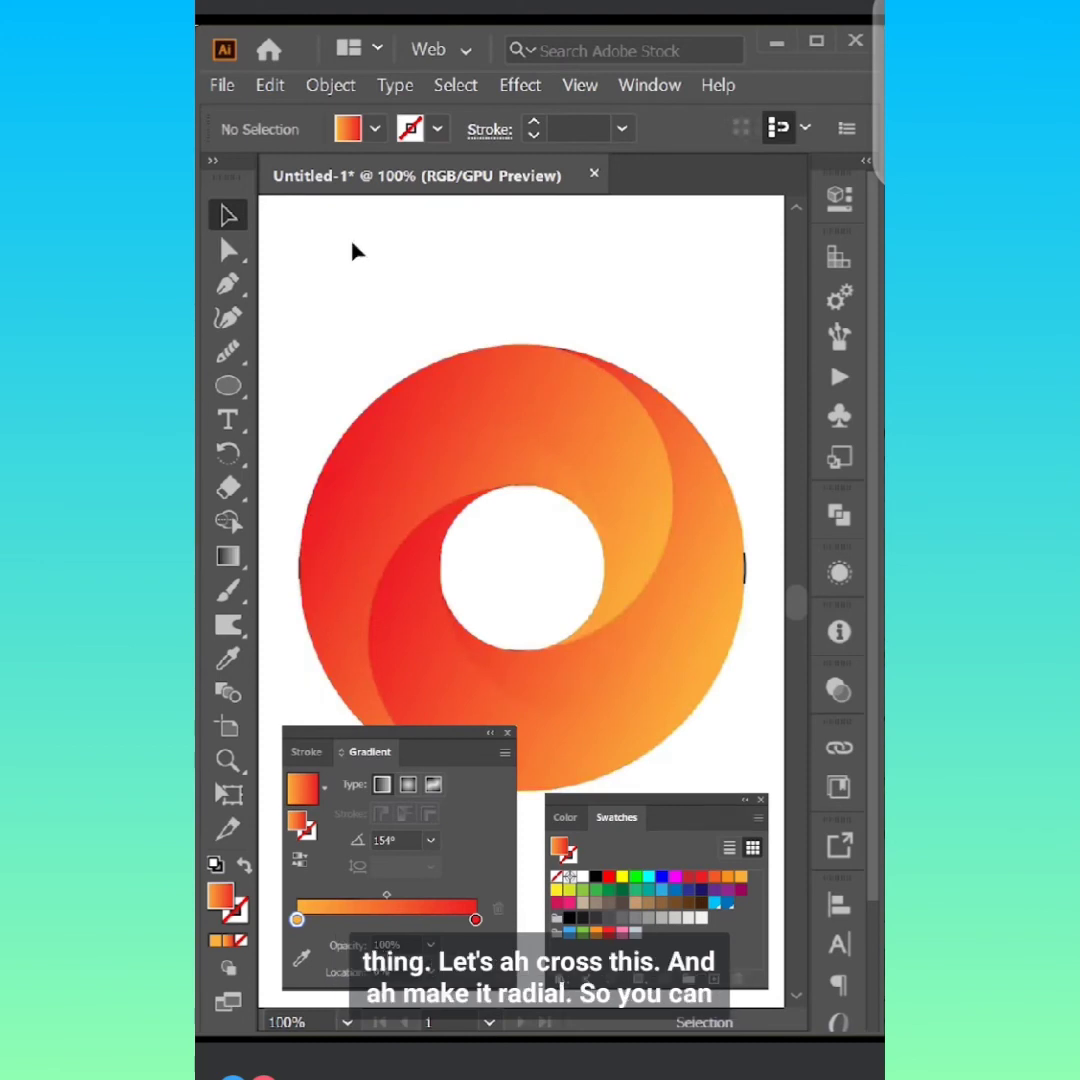
left_click_drag(352, 255, 578, 735)
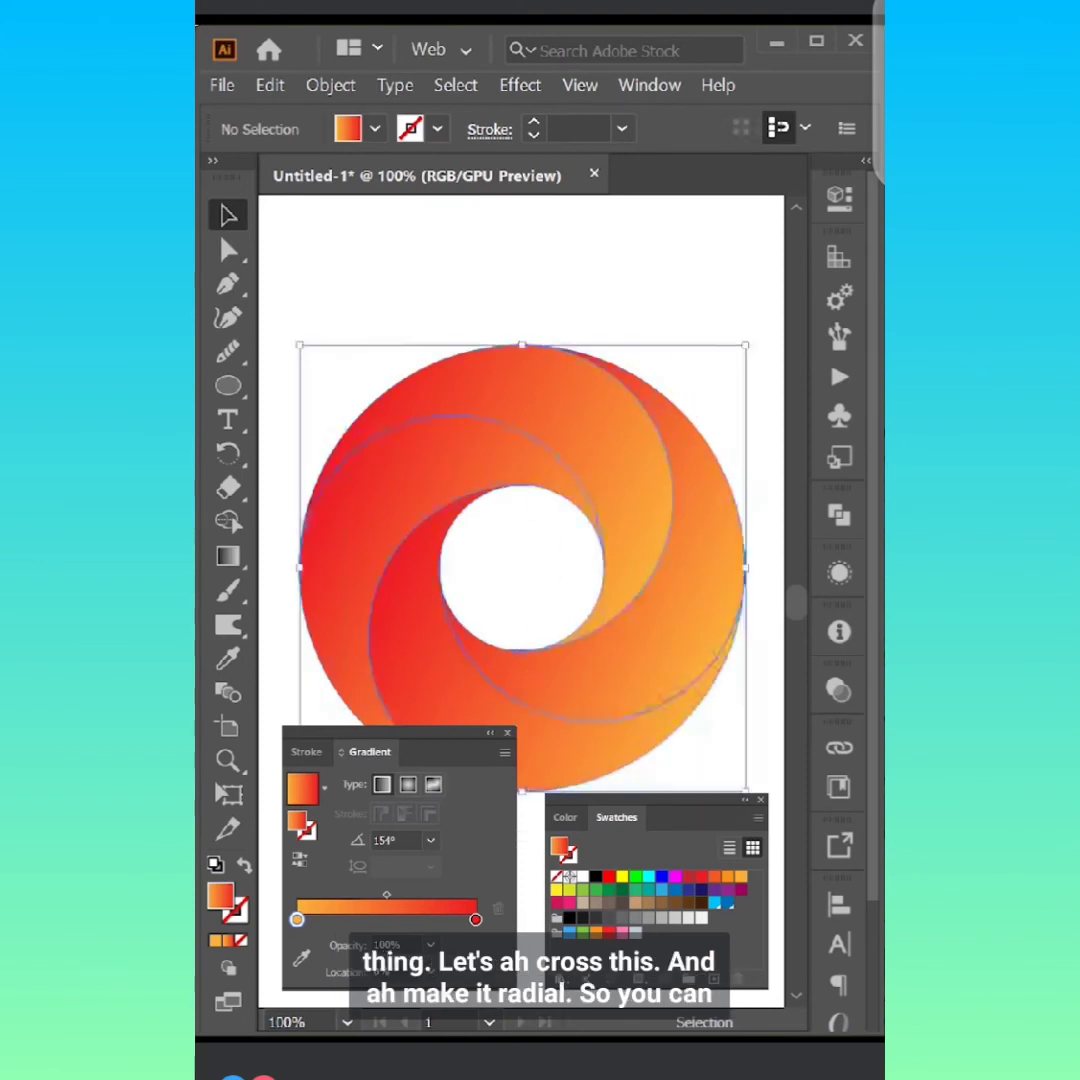
left_click(407, 786)
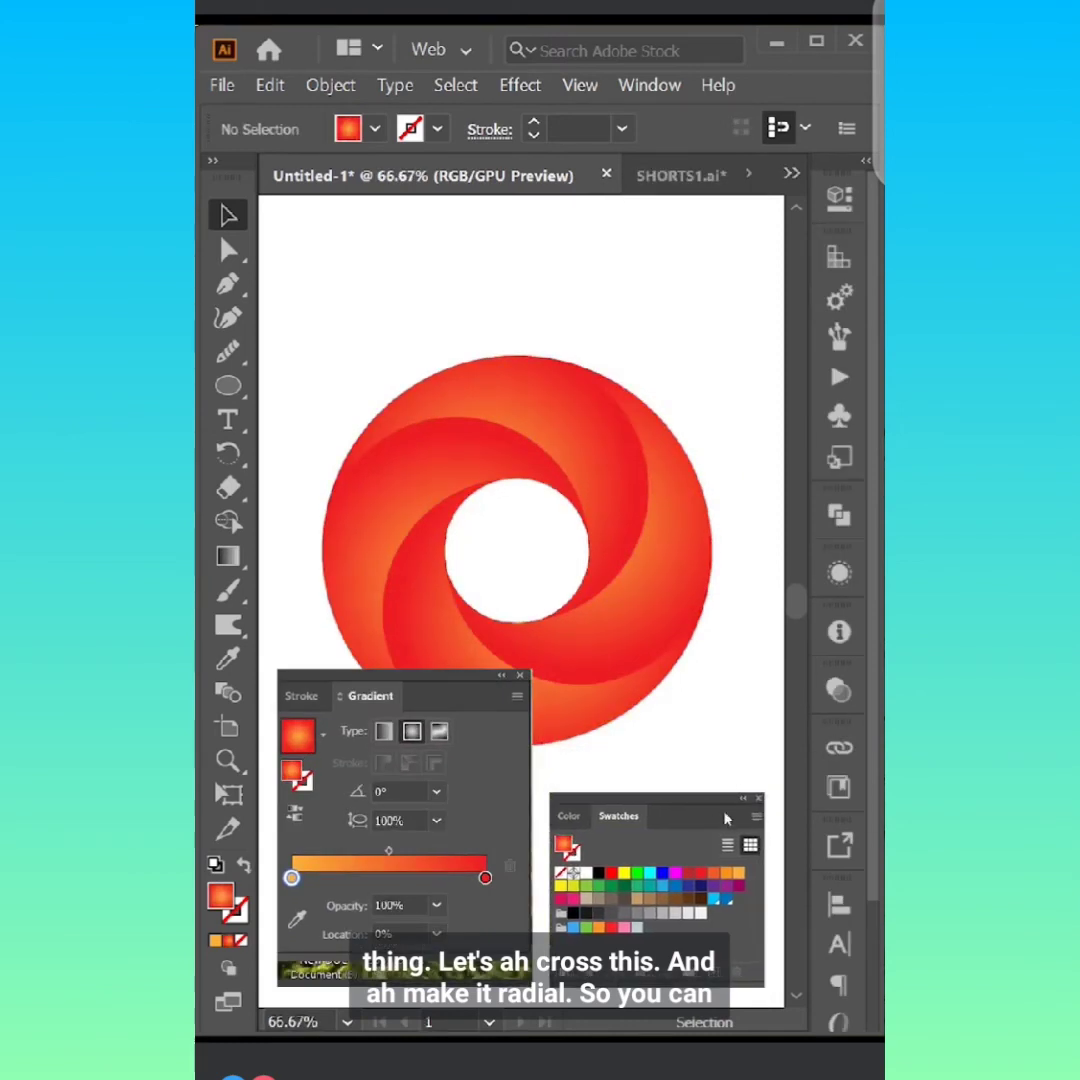
Give the top swirl piece a blue-ending gradient, shifting the midpoint toward red.
left_click(553, 416)
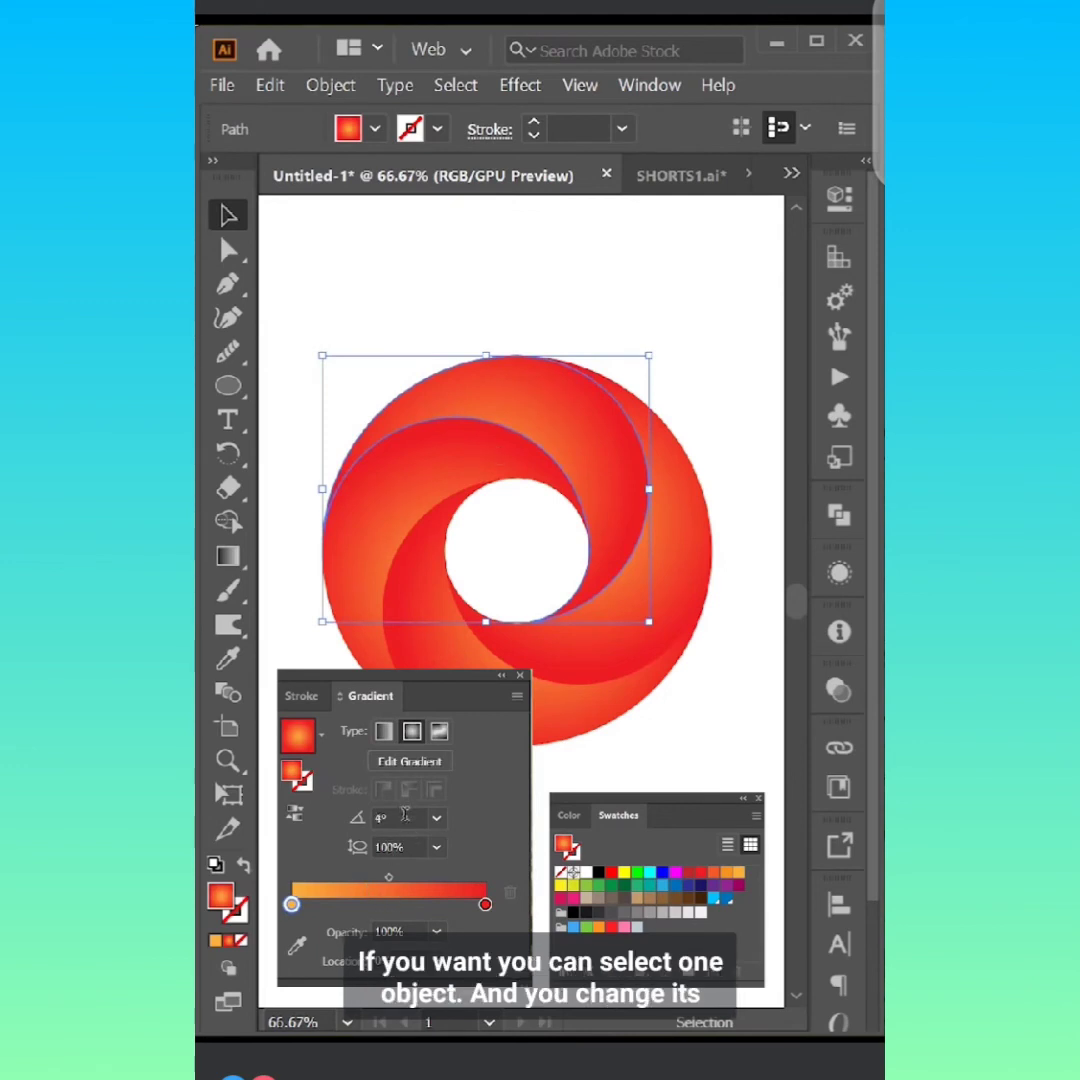
scroll(404, 815, "up", 7)
mouse_move(389, 878)
left_mouse_down()
mouse_move(457, 878)
mouse_move(396, 878)
left_mouse_up()
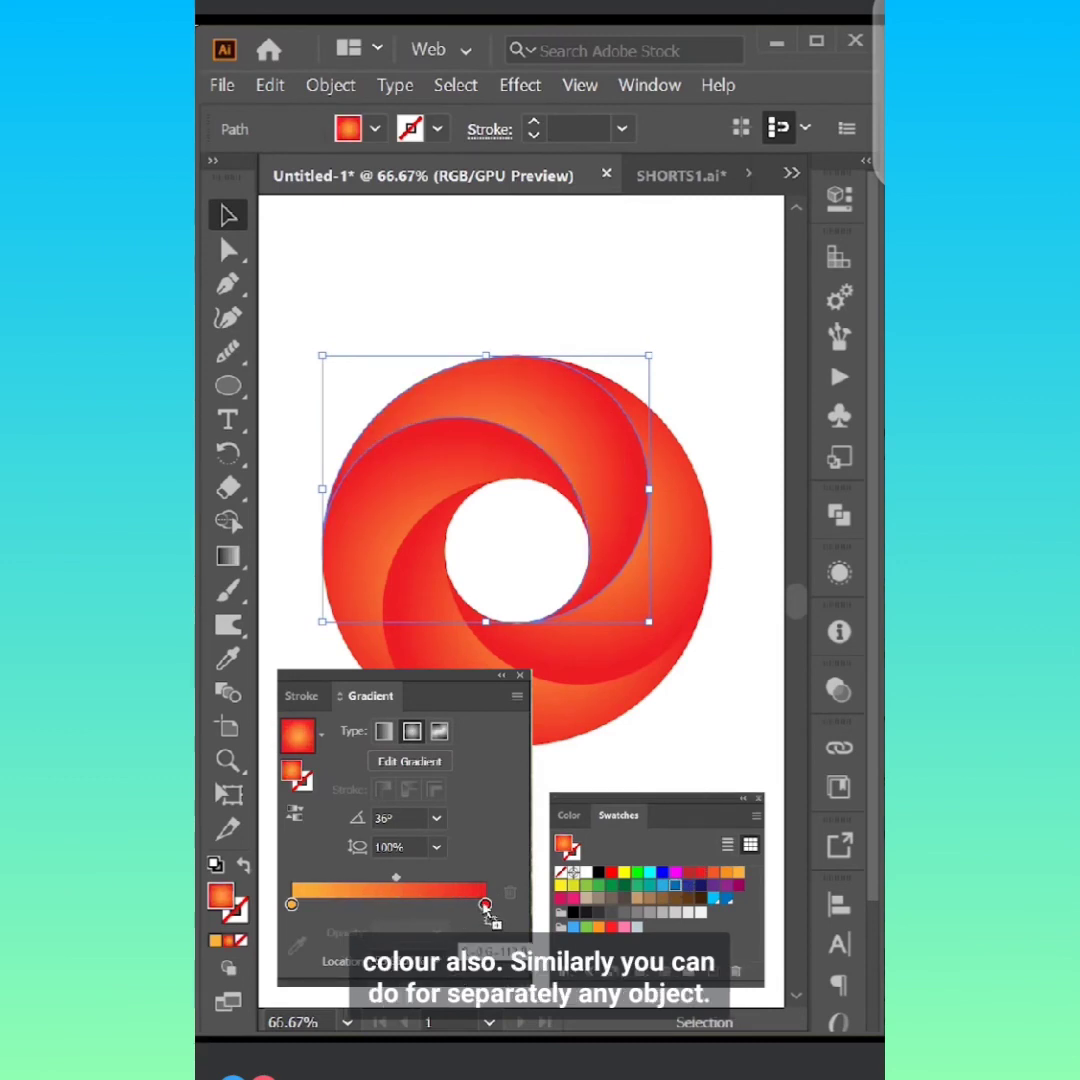
left_click_drag(675, 888, 485, 906)
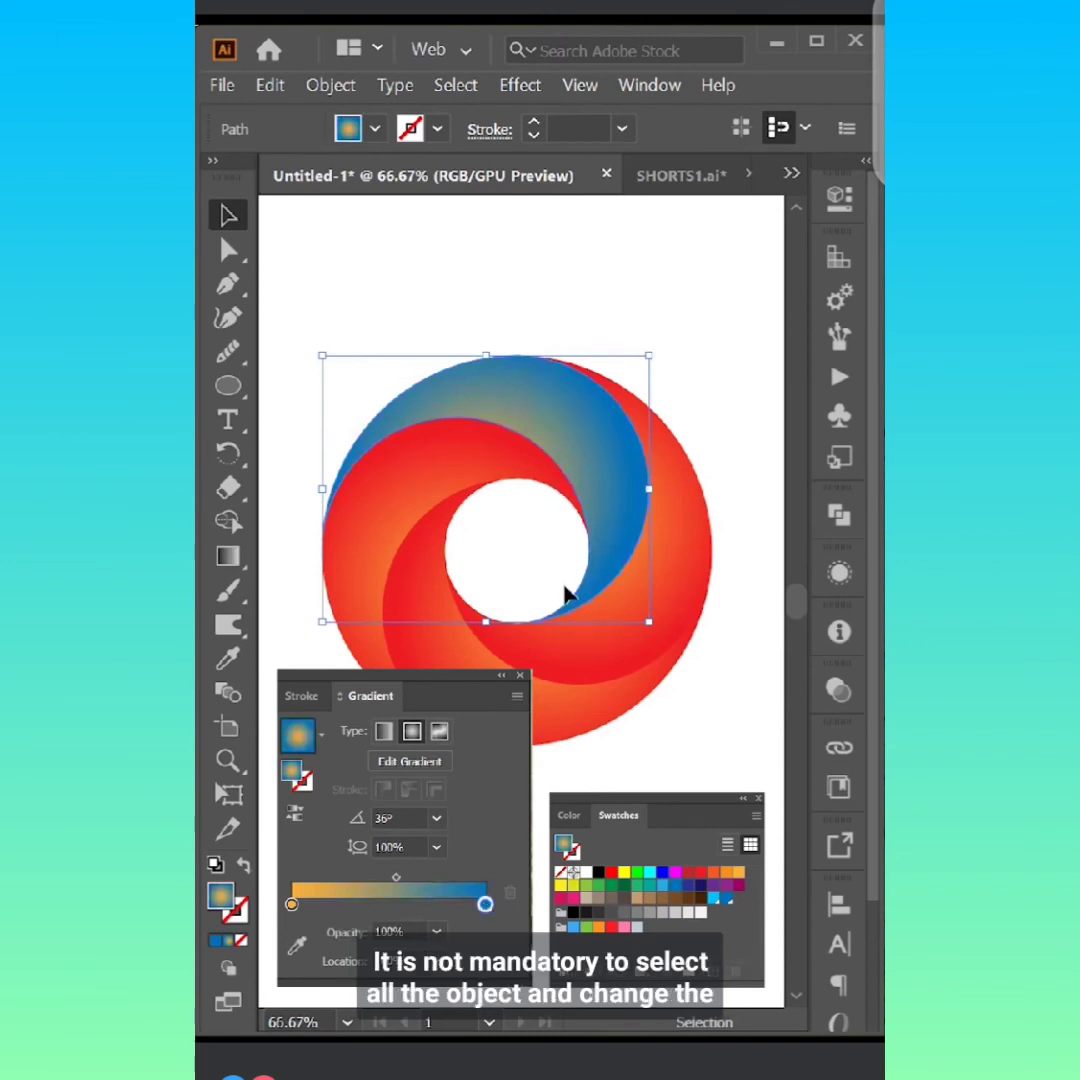
Give a second swirl piece a blue-ending gradient, then deselect and set the type to linear.
left_click(533, 716)
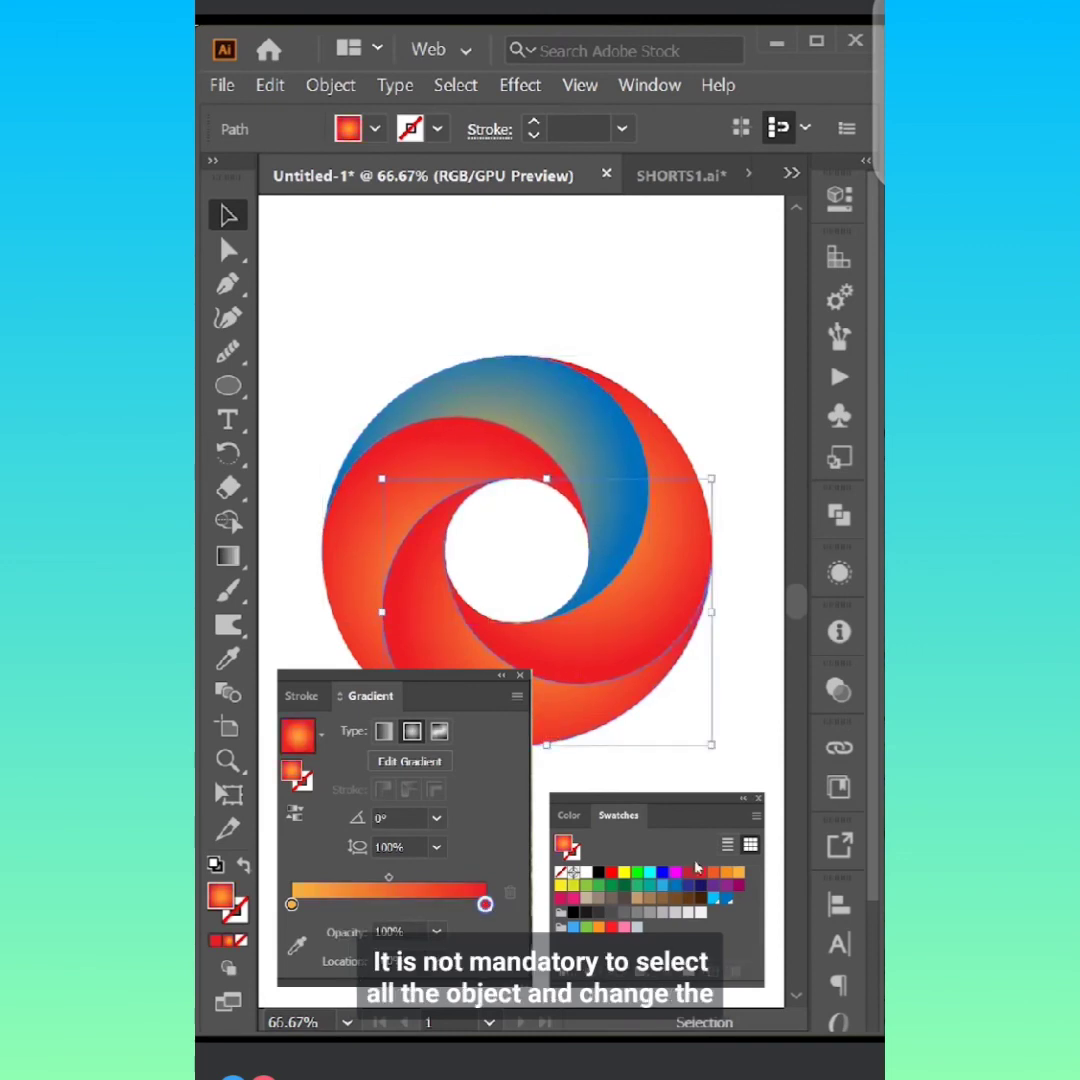
left_click_drag(674, 888, 485, 905)
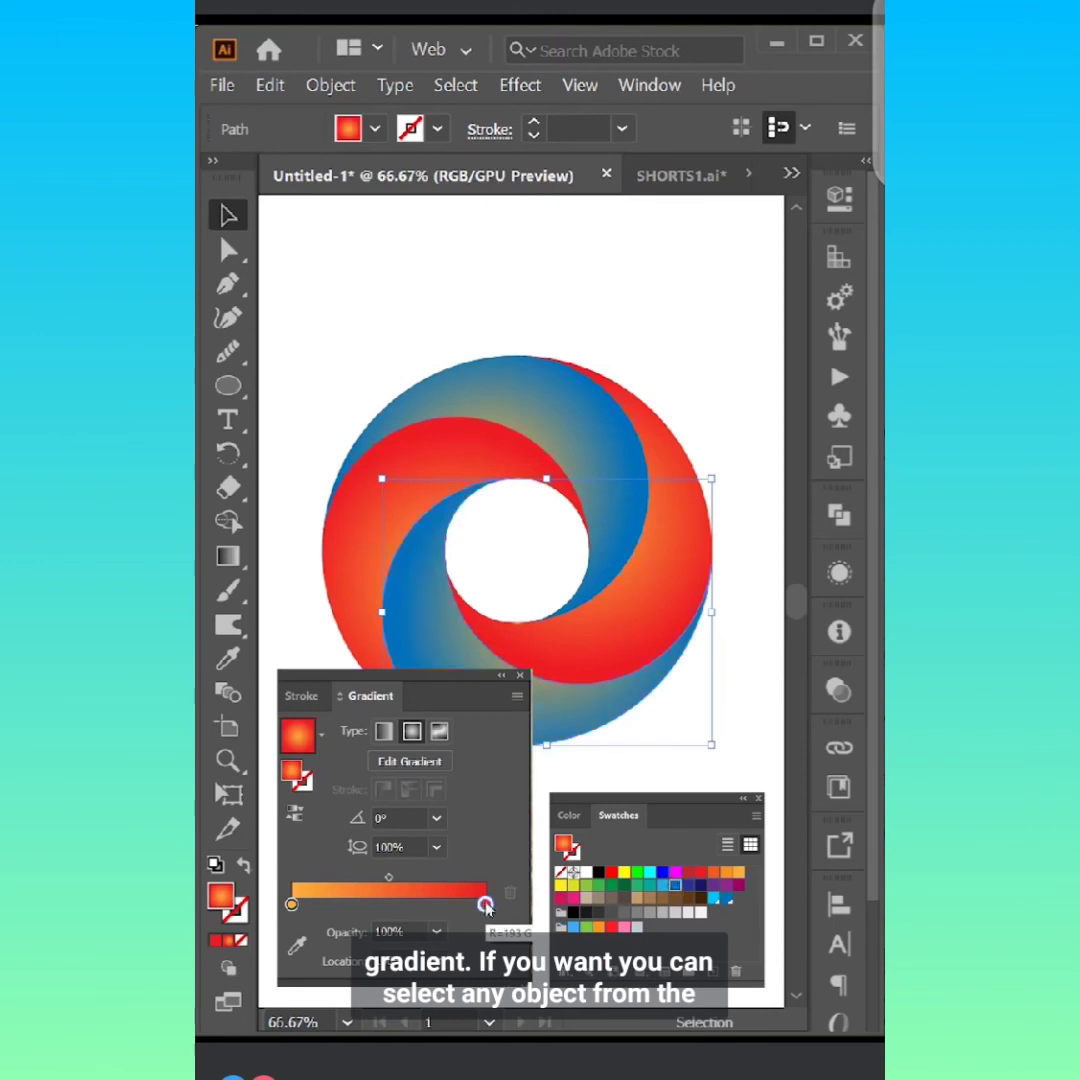
left_click(354, 243)
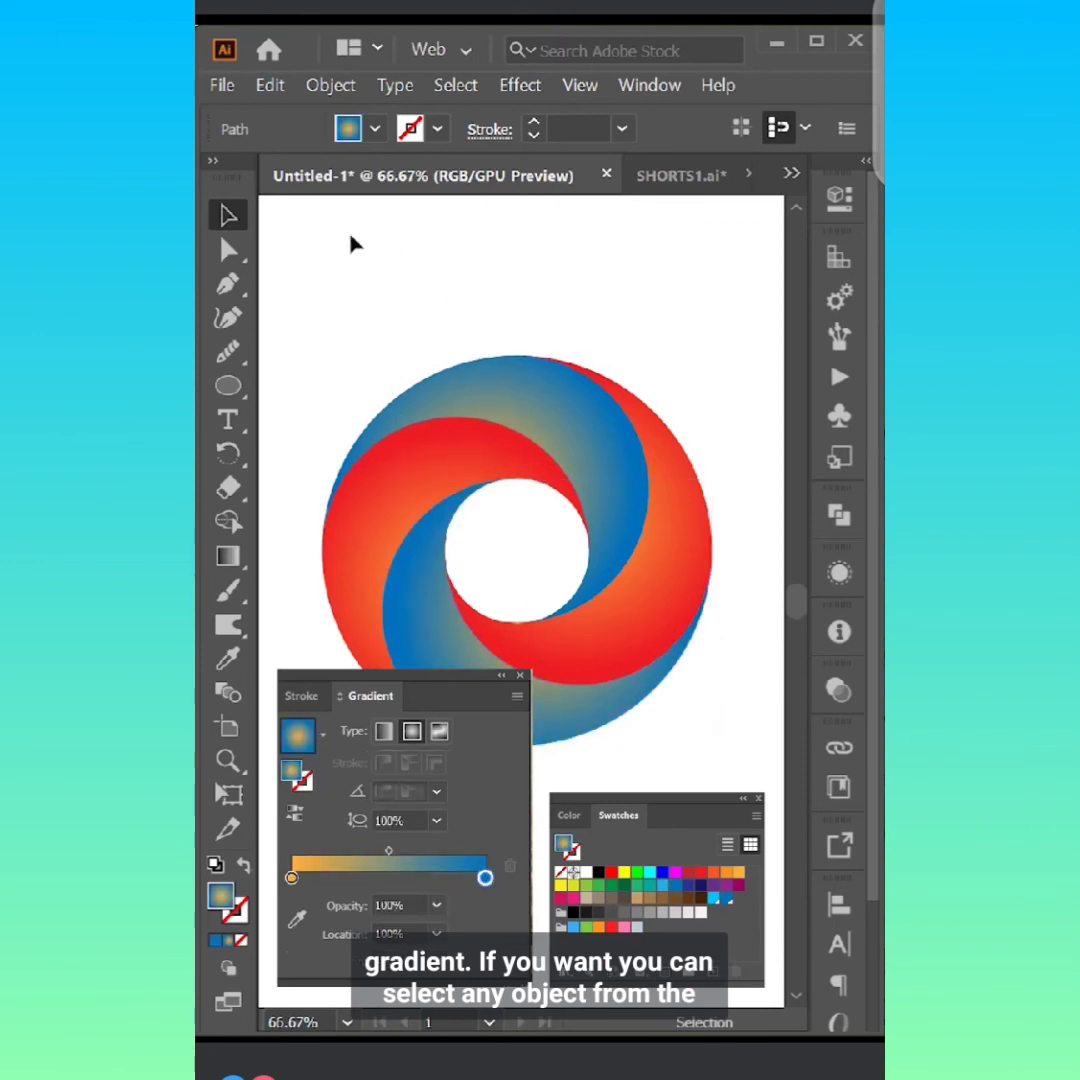
left_click(386, 733)
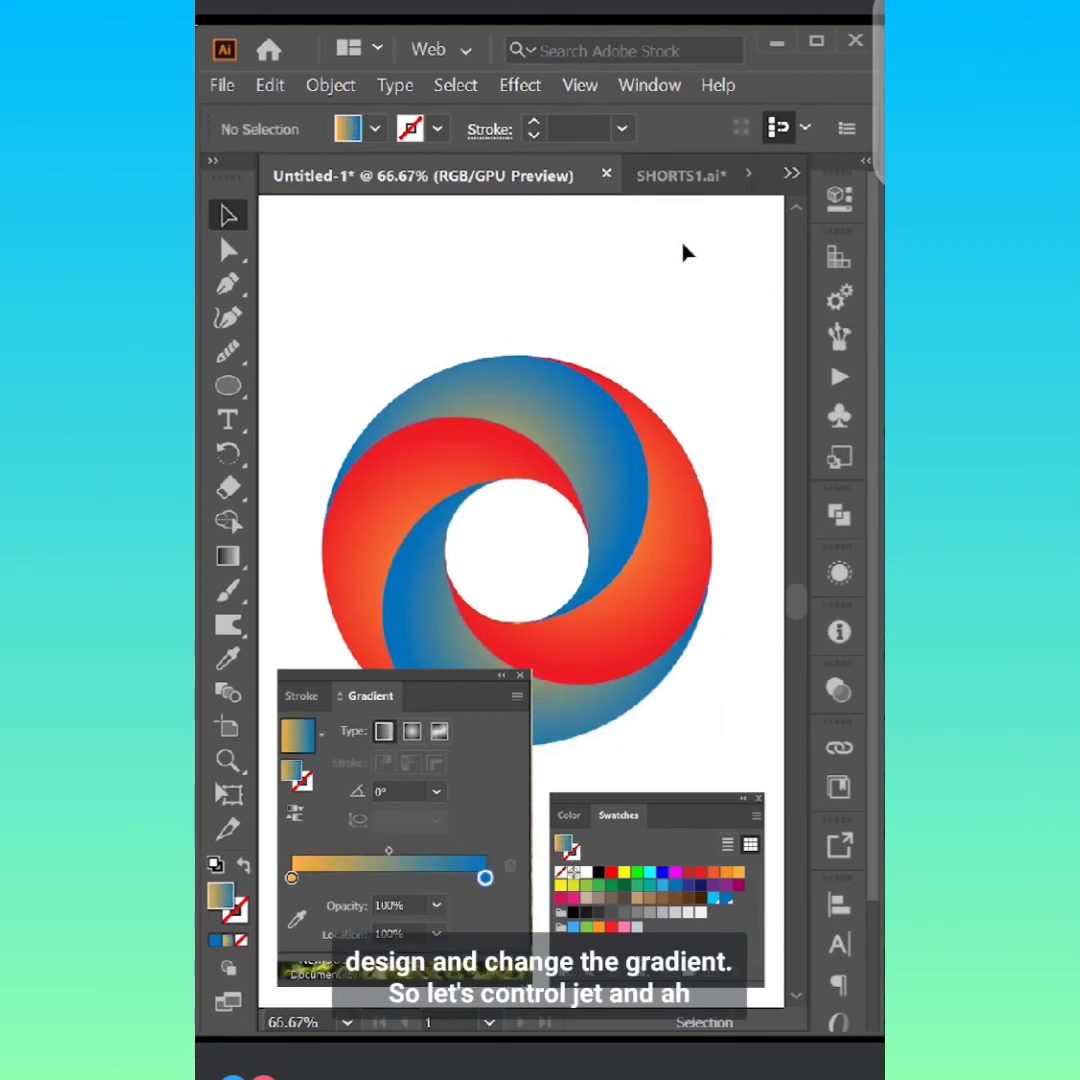